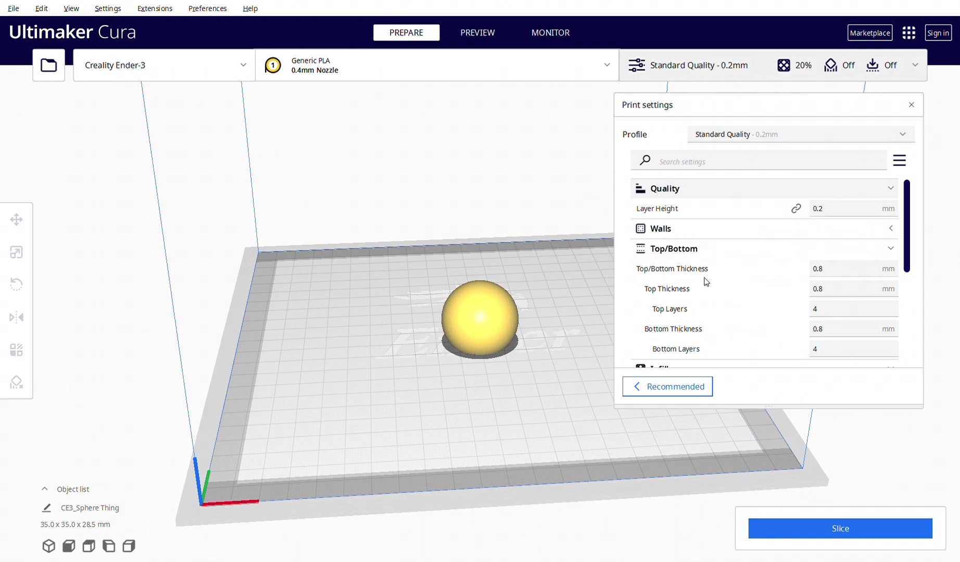
Make all print settings visible through the preferences and look over the expanded settings list.
mouse_move(706, 282)
mouse_move(542, 395)
right_down()
mouse_move(518, 366)
mouse_move(524, 333)
mouse_move(537, 401)
right_up()
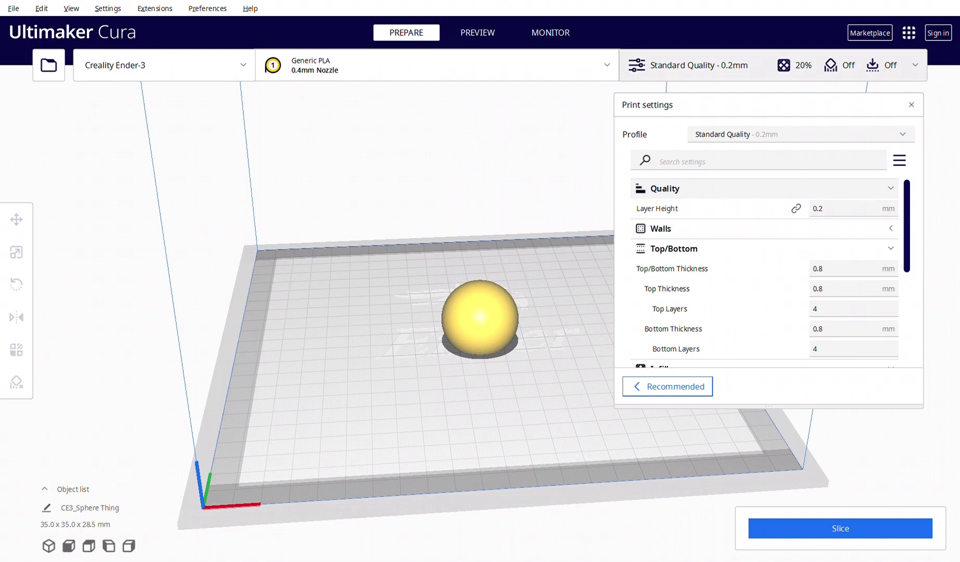
click(209, 10)
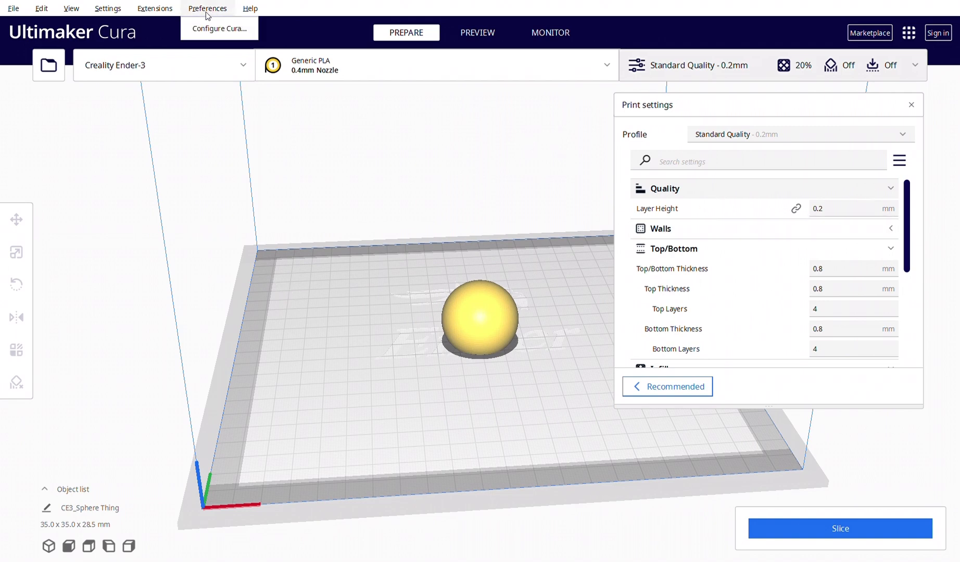
click(202, 27)
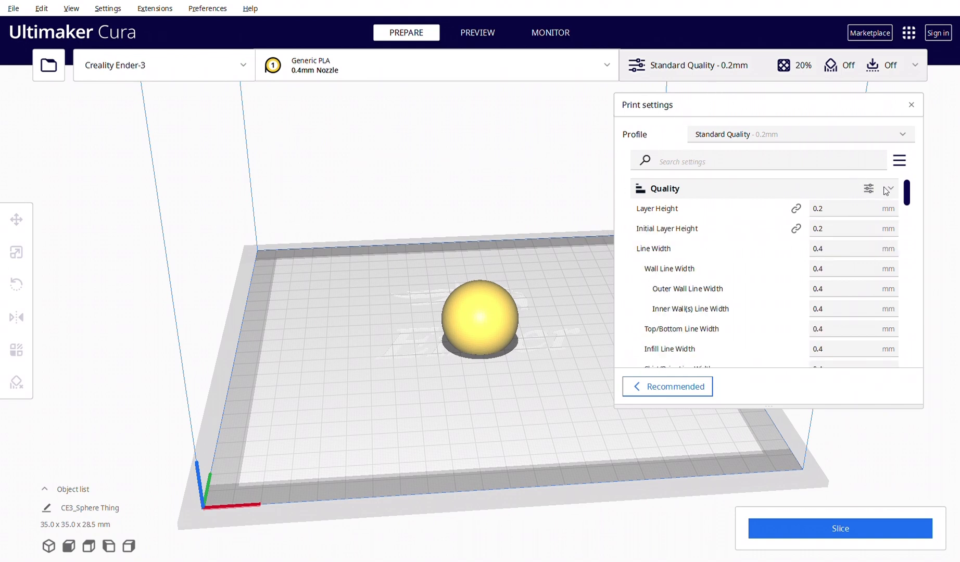
scroll(909, 194, down, 2)
scroll(909, 194, down, 1)
scroll(907, 192, up, 3)
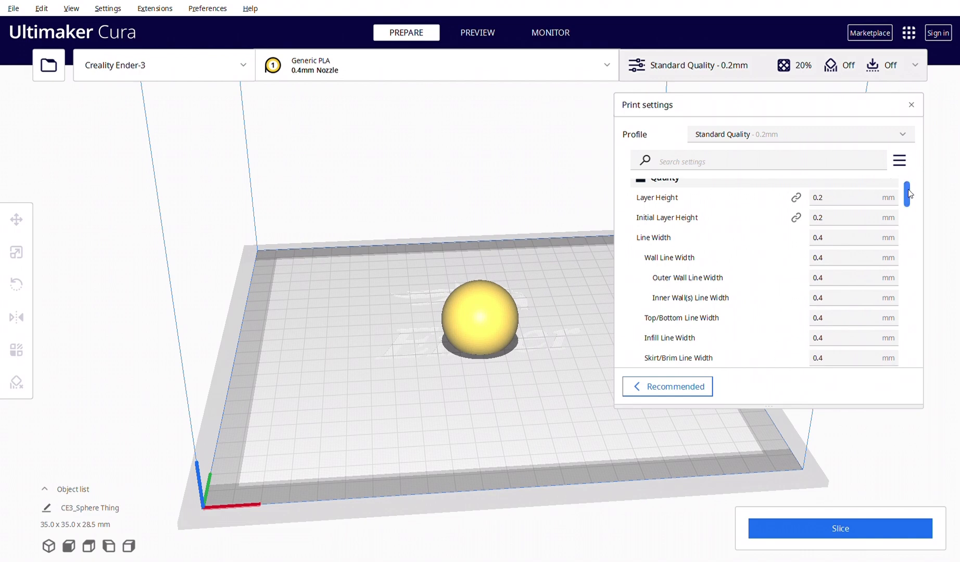
scroll(910, 192, up, 1)
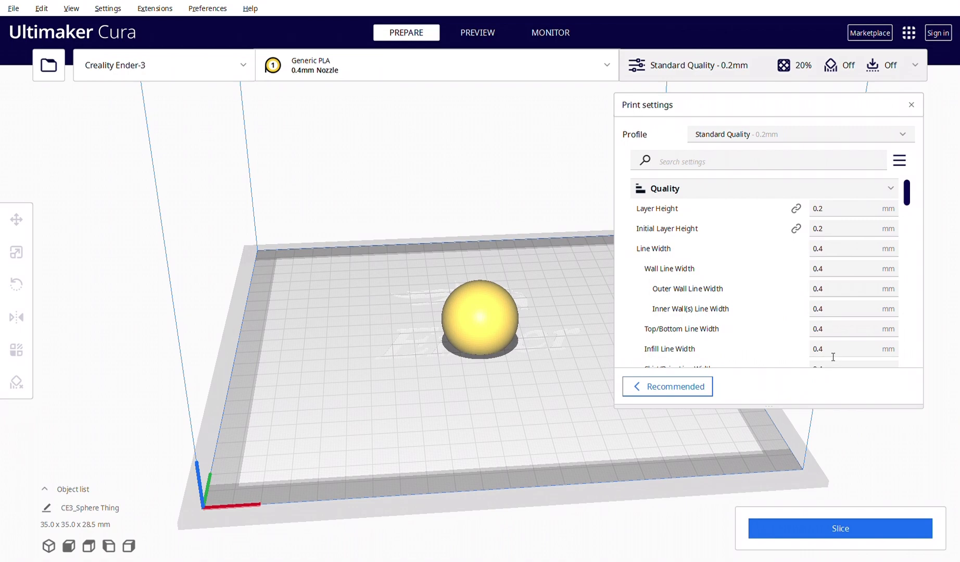
Set the layer height to 0.12 mm in the Quality settings.
mouse_move(735, 207)
mouse_move(843, 216)
mouse_move(868, 228)
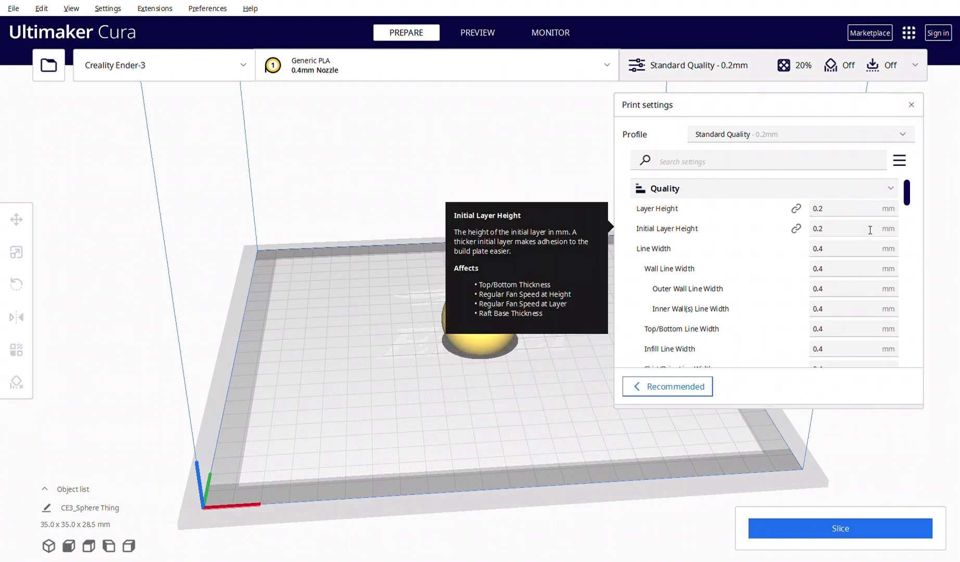
click(842, 208)
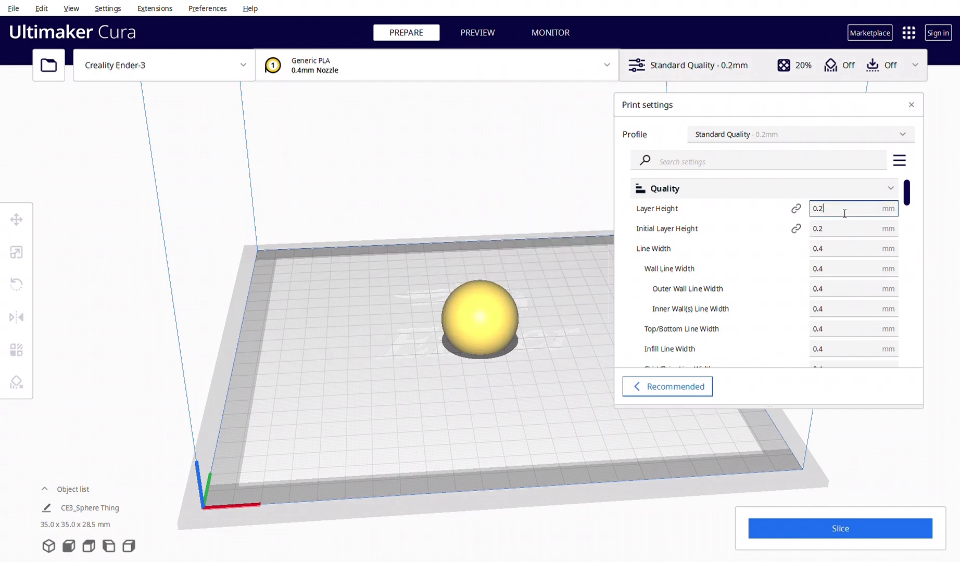
mouse_move(834, 232)
key(Left)
text(1)
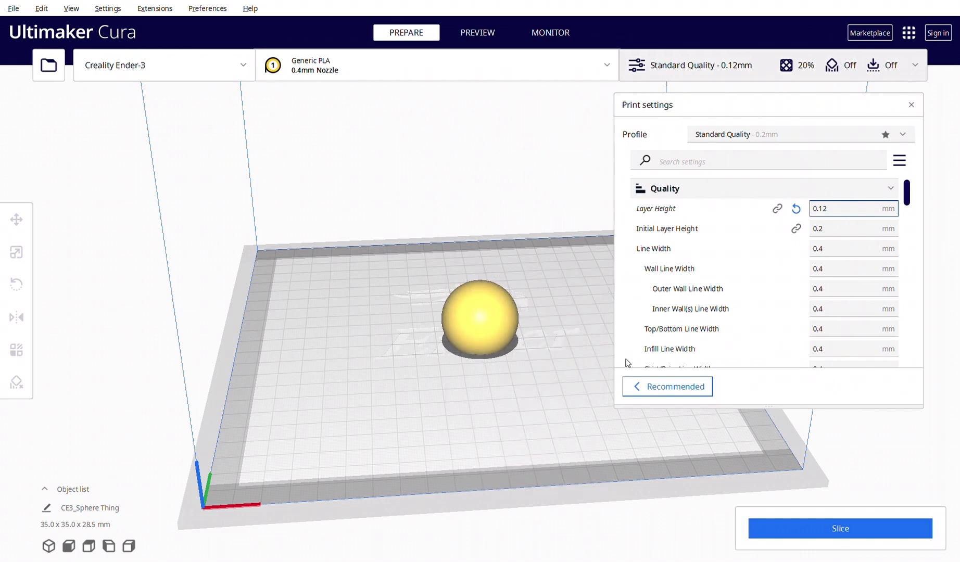
Set the layer height to 0.08 mm and slice the sphere.
key(BackSpace)
text(08)
right_drag(508, 347, 517, 351)
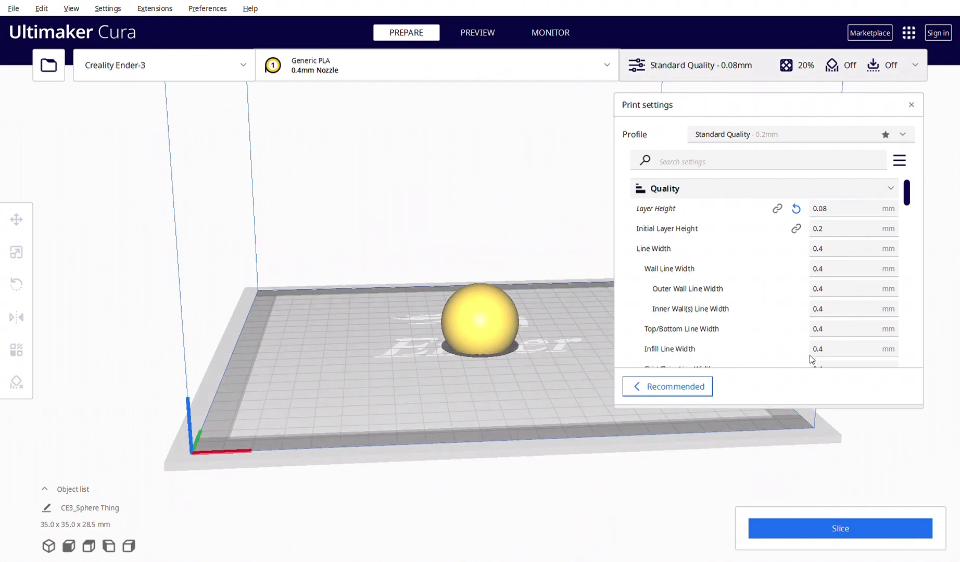
click(839, 528)
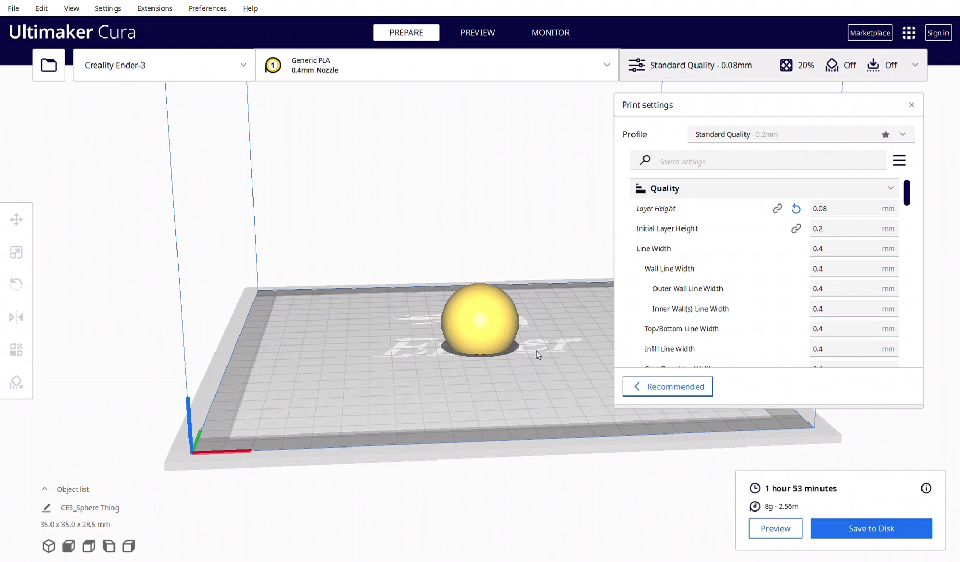
Show the sliced sphere in the layer preview and examine the layer lines around its top up close.
click(474, 31)
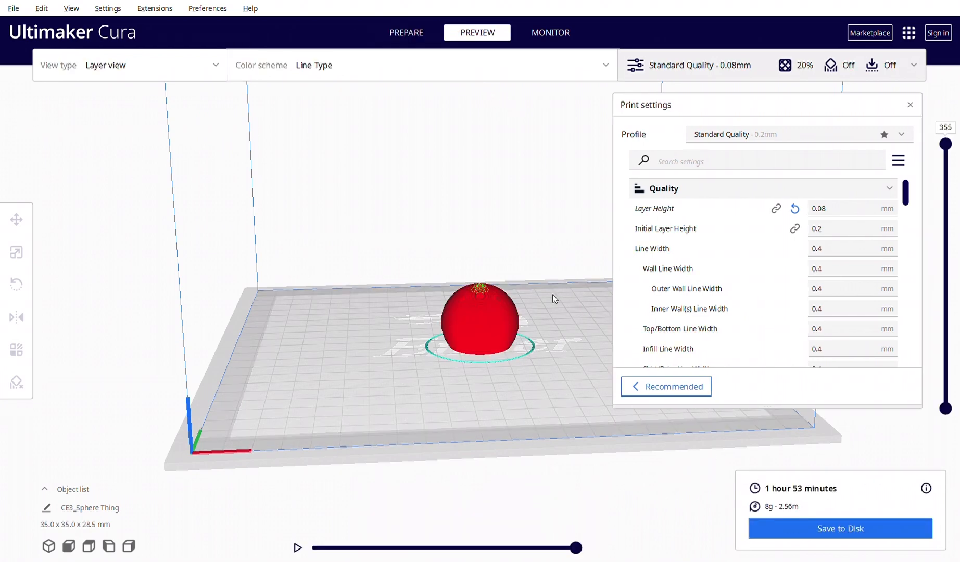
scroll(525, 320, up, 5)
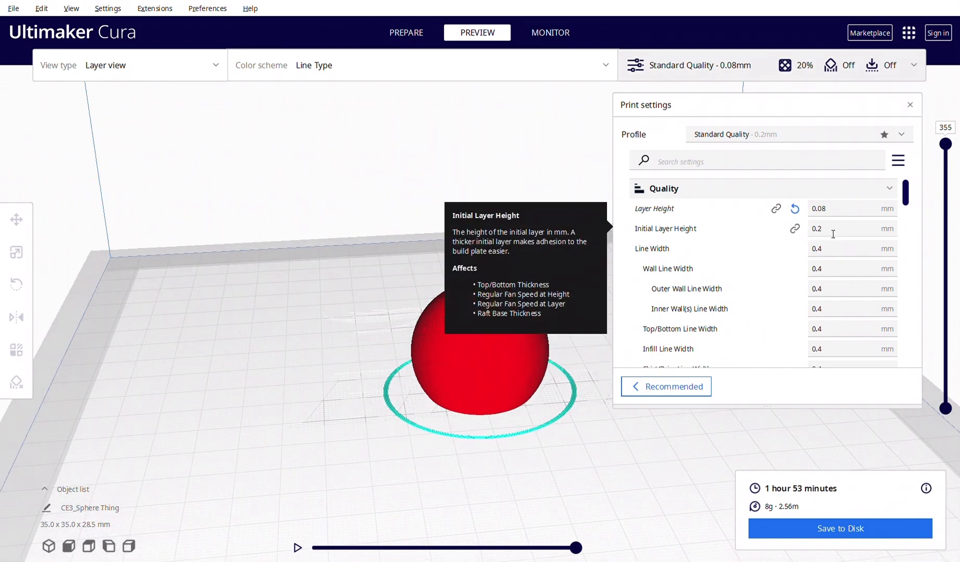
mouse_move(946, 144)
mouse_down()
mouse_move(938, 336)
mouse_move(943, 145)
mouse_up()
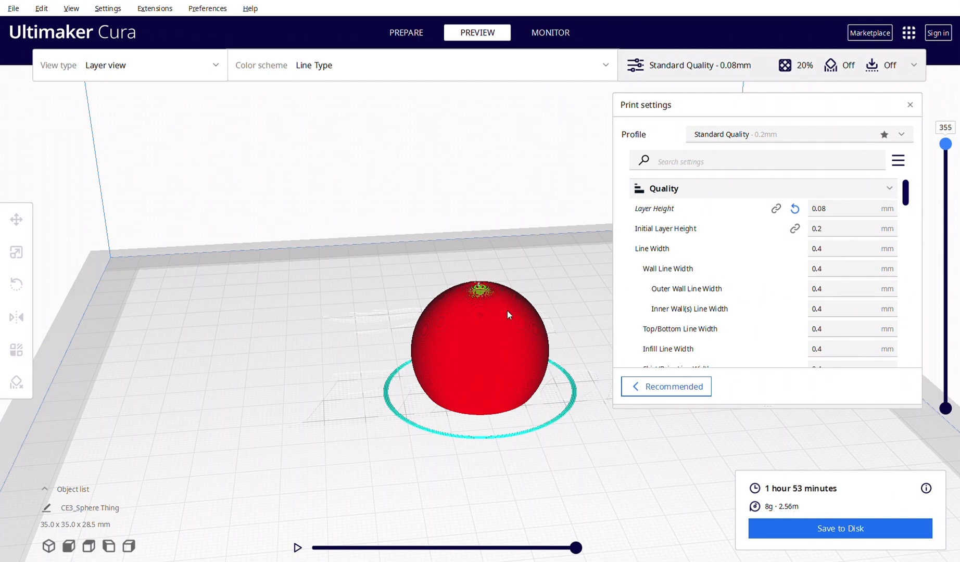
scroll(508, 332, up, 10)
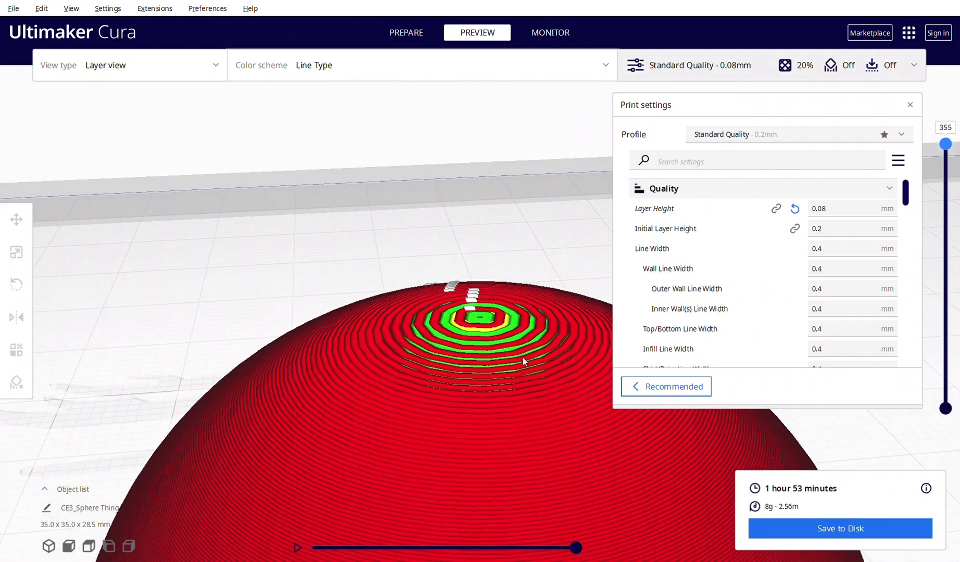
mouse_move(527, 360)
right_down()
mouse_move(523, 372)
mouse_move(537, 376)
right_up()
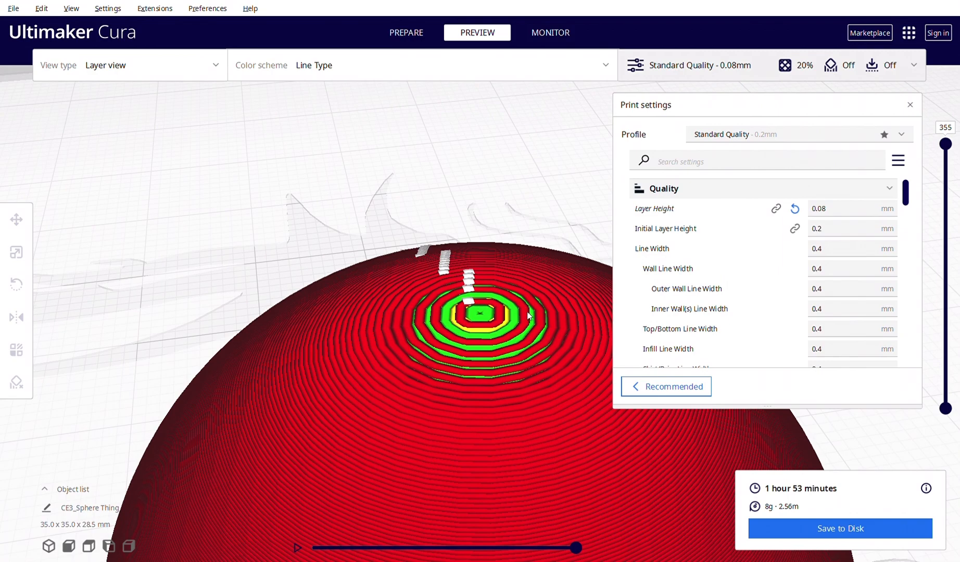
mouse_move(564, 352)
right_down()
mouse_move(561, 293)
mouse_move(556, 351)
right_up()
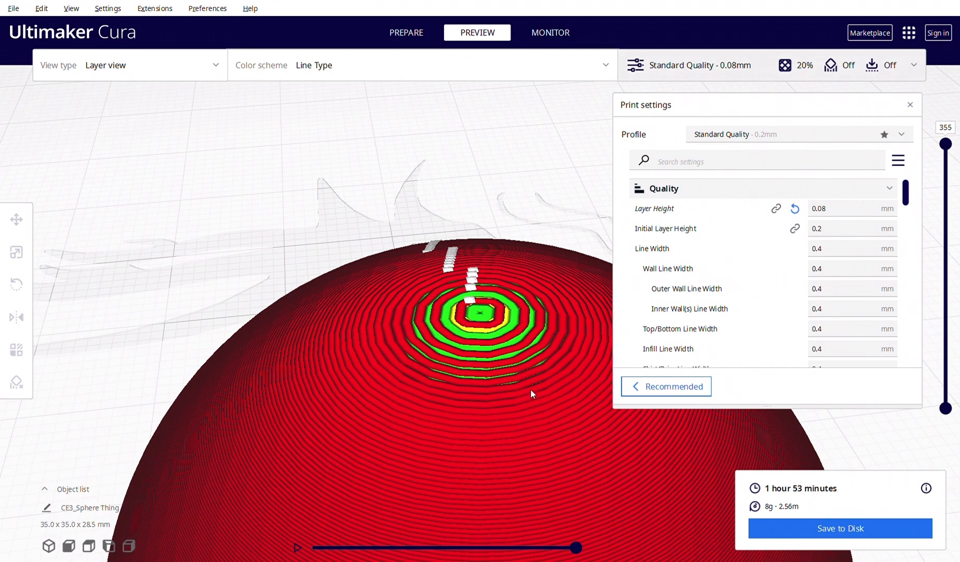
scroll(531, 392, down, 5)
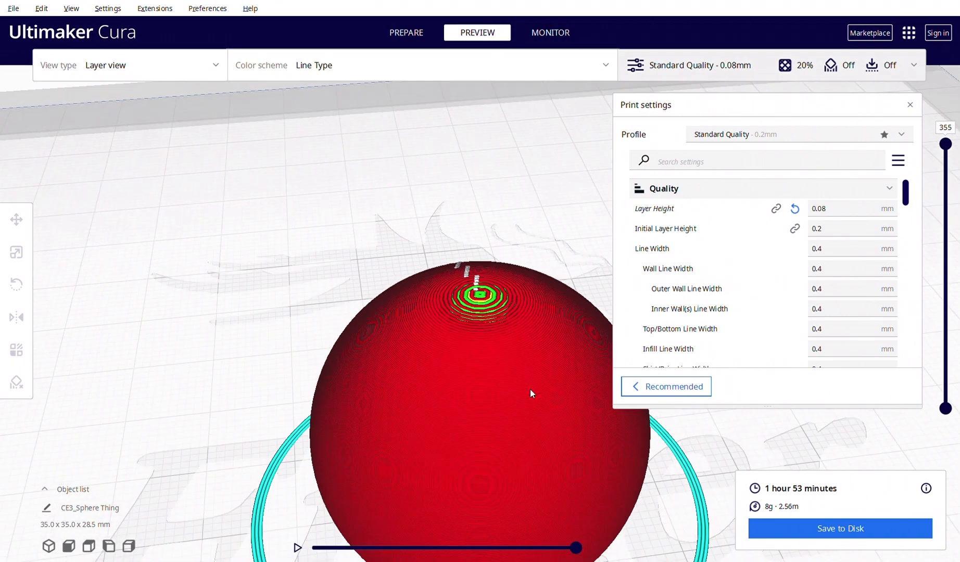
mouse_move(650, 459)
right_down()
mouse_move(661, 443)
mouse_move(600, 429)
mouse_move(551, 446)
mouse_move(624, 446)
mouse_move(632, 423)
mouse_move(641, 450)
mouse_move(646, 443)
right_up()
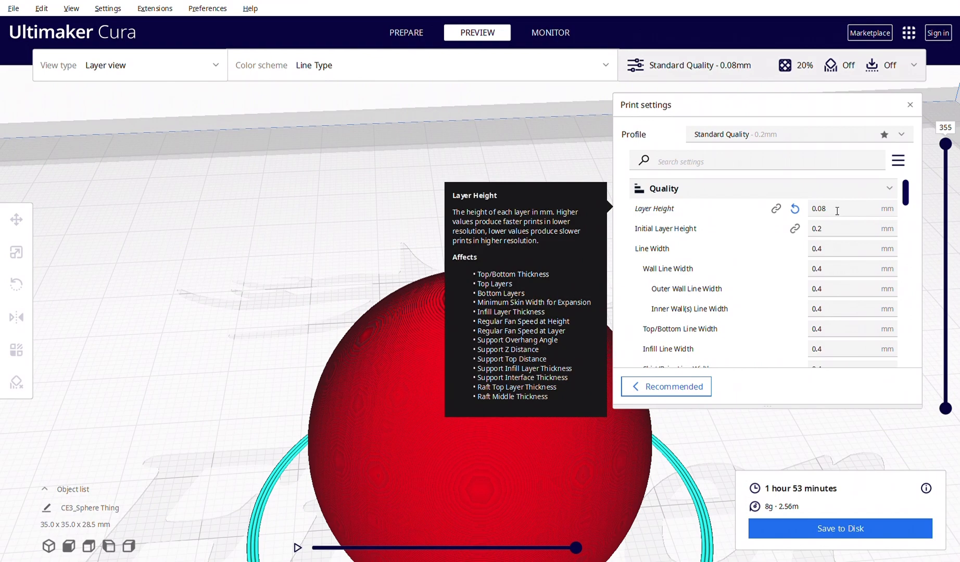
Set the layer height to 0.2 mm and slice the sphere again.
mouse_move(851, 317)
click(822, 212)
text(02)
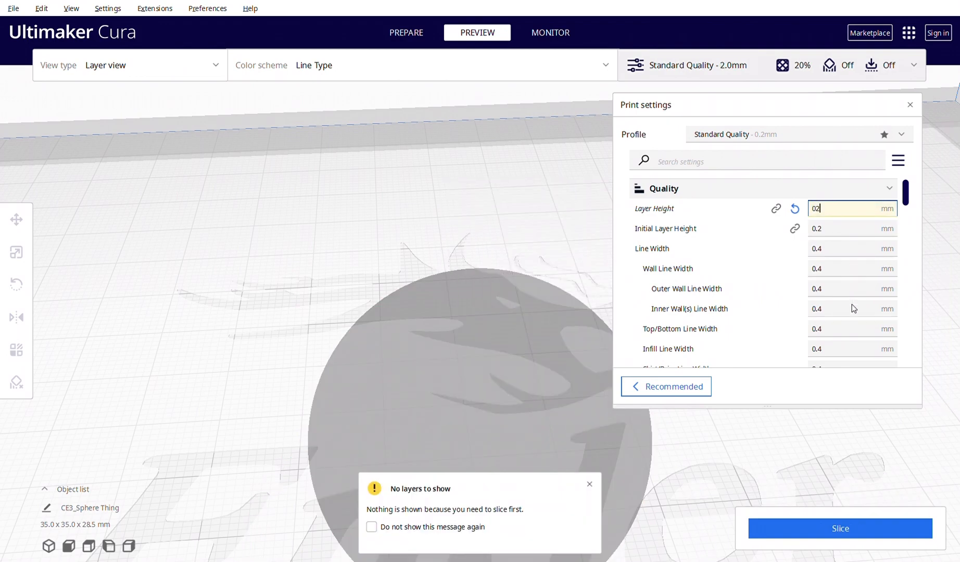
key(Left)
text(.)
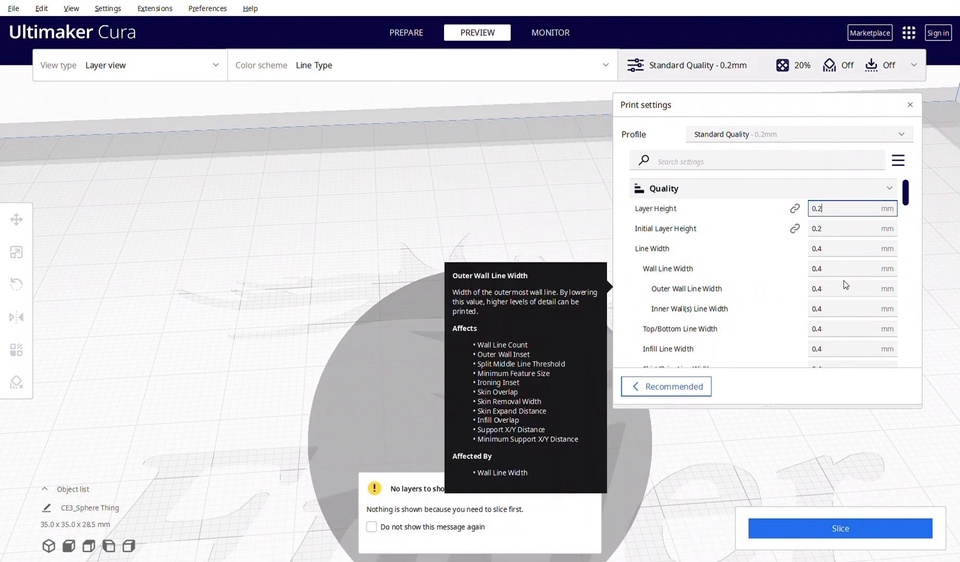
click(828, 529)
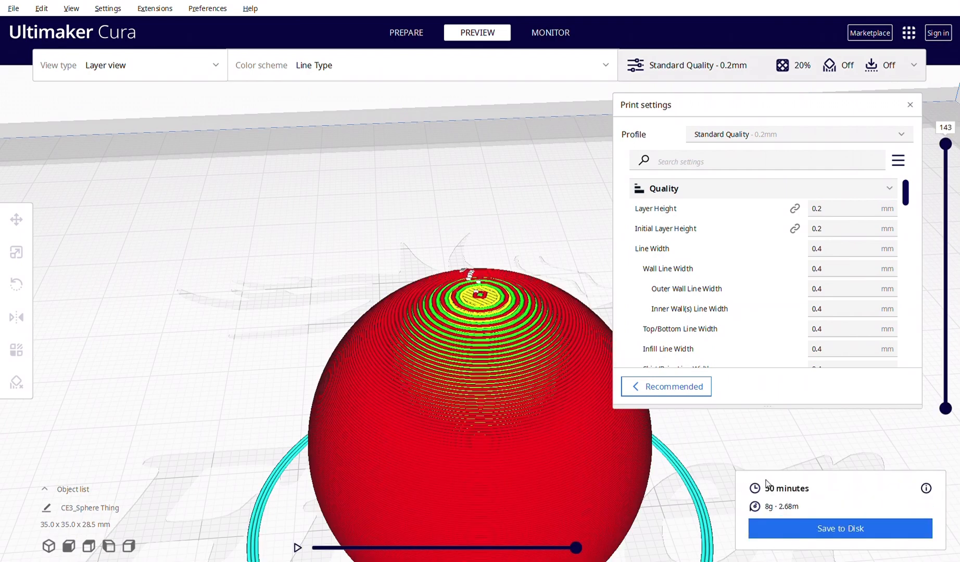
Examine the layer steps on the top of the sphere sliced at 0.2 mm.
scroll(464, 400, down, 5)
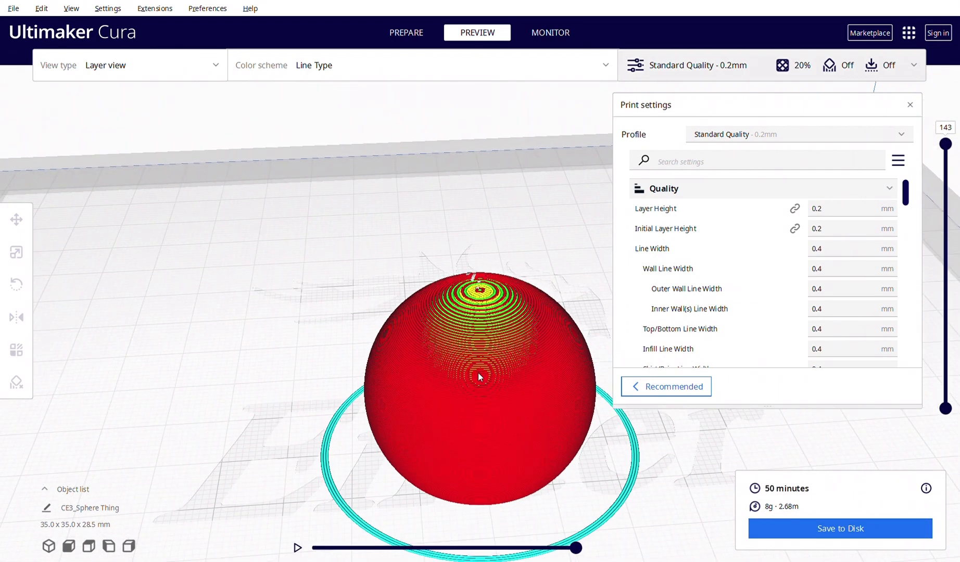
scroll(480, 367, up, 8)
scroll(483, 361, up, 2)
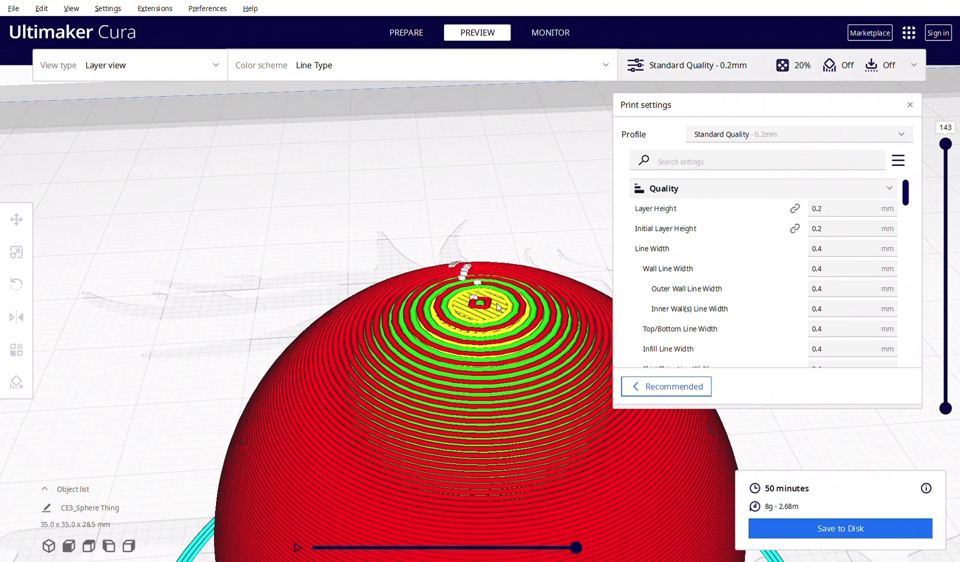
scroll(373, 376, down, 5)
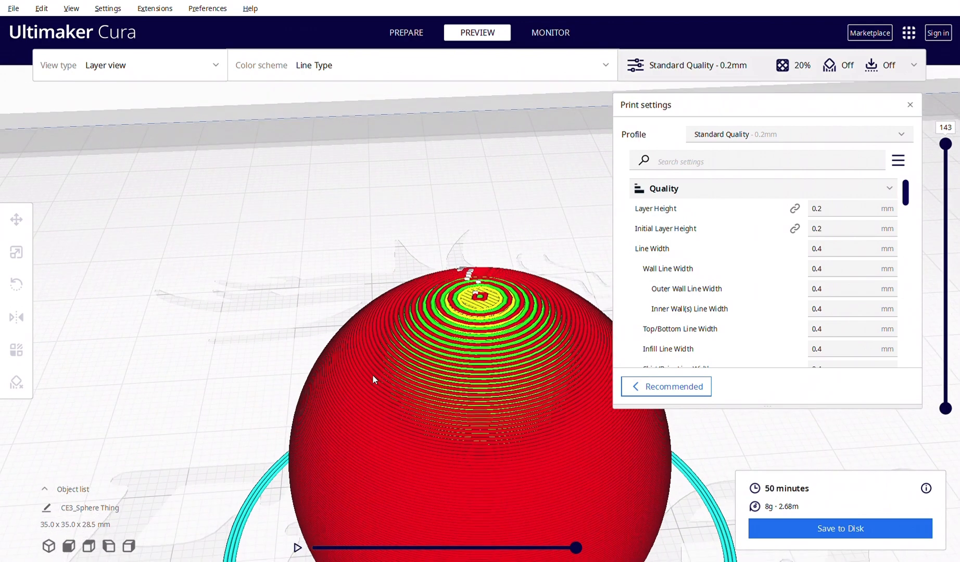
right_drag(521, 432, 542, 445)
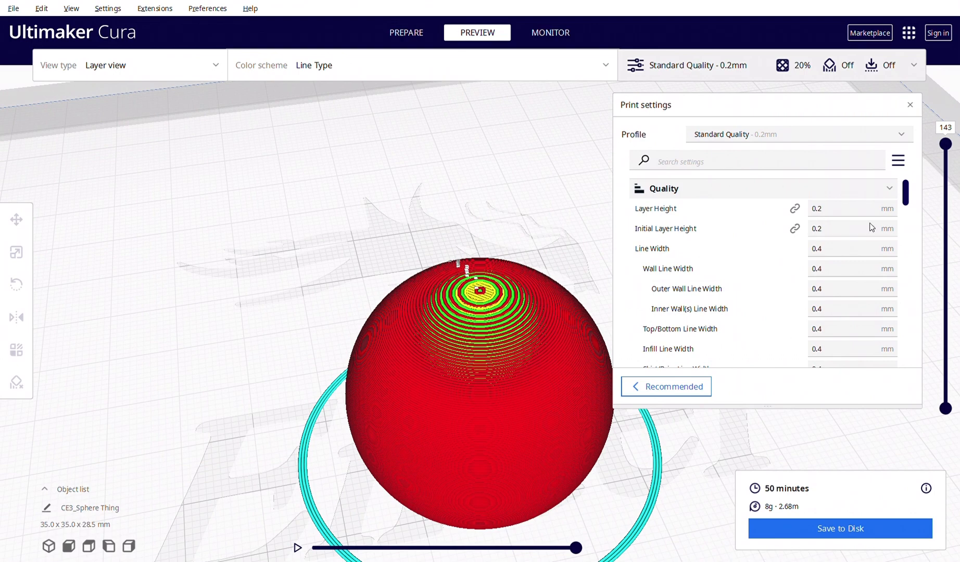
Try slicing the sphere with a layer height of 0.001 mm, and cancel the slicing.
click(836, 211)
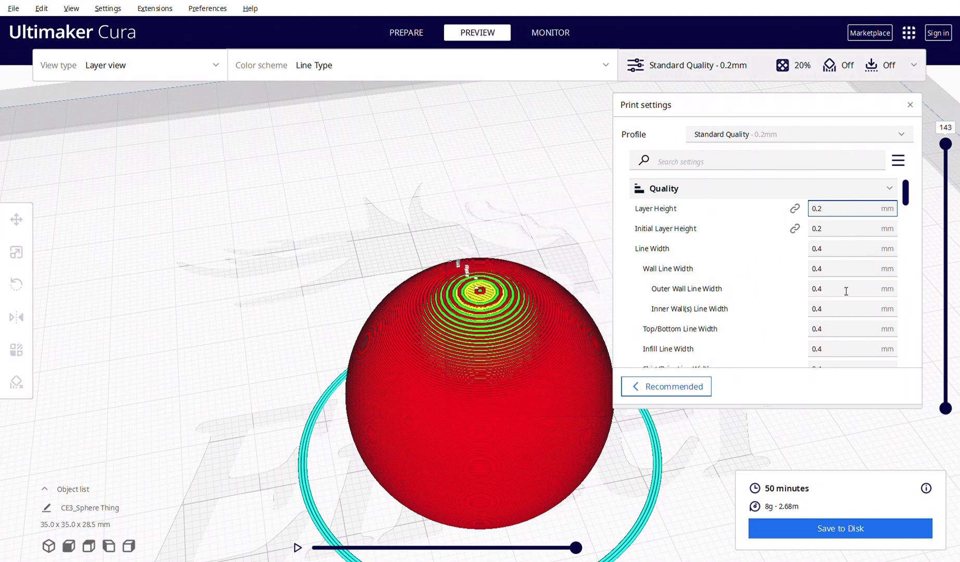
mouse_move(847, 291)
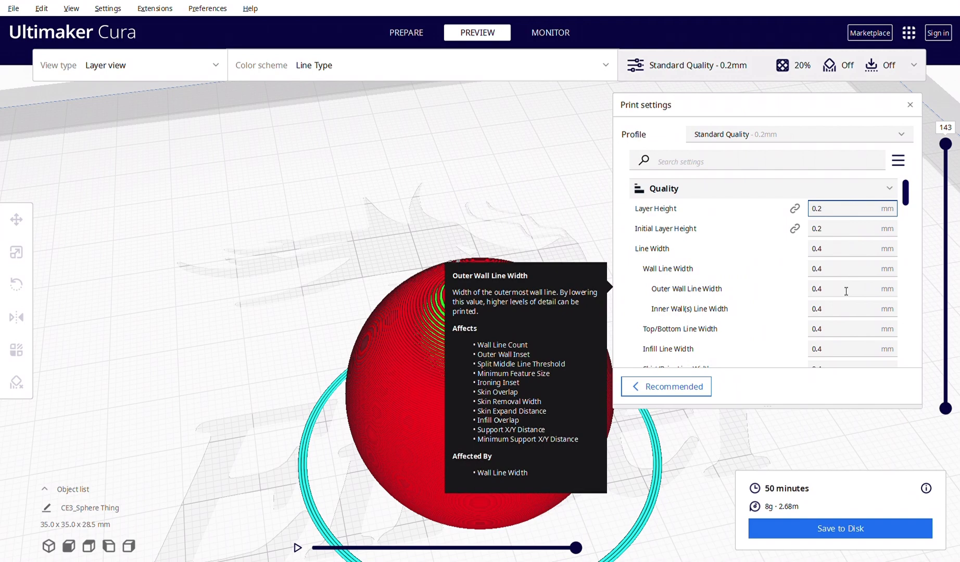
mouse_move(857, 208)
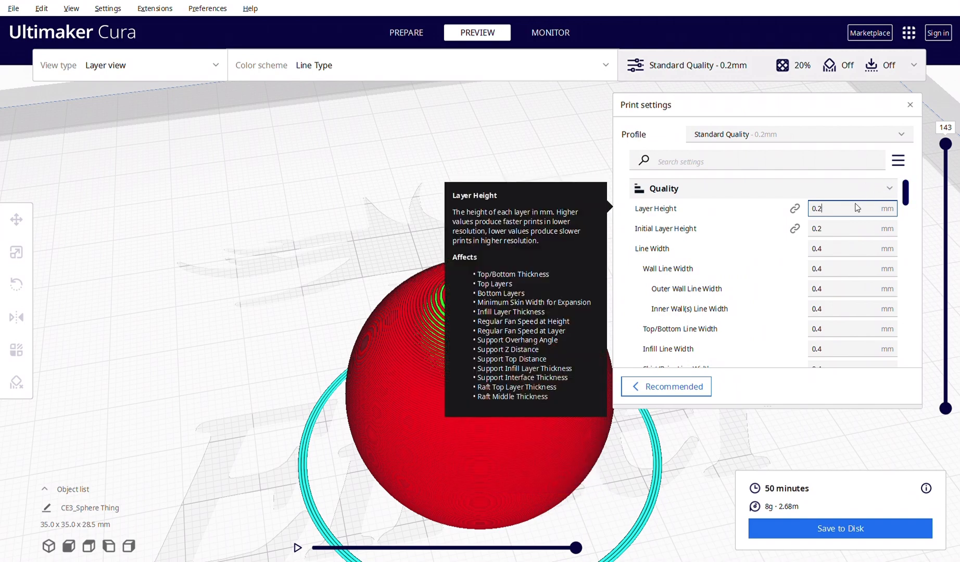
key(BackSpace)
text(001)
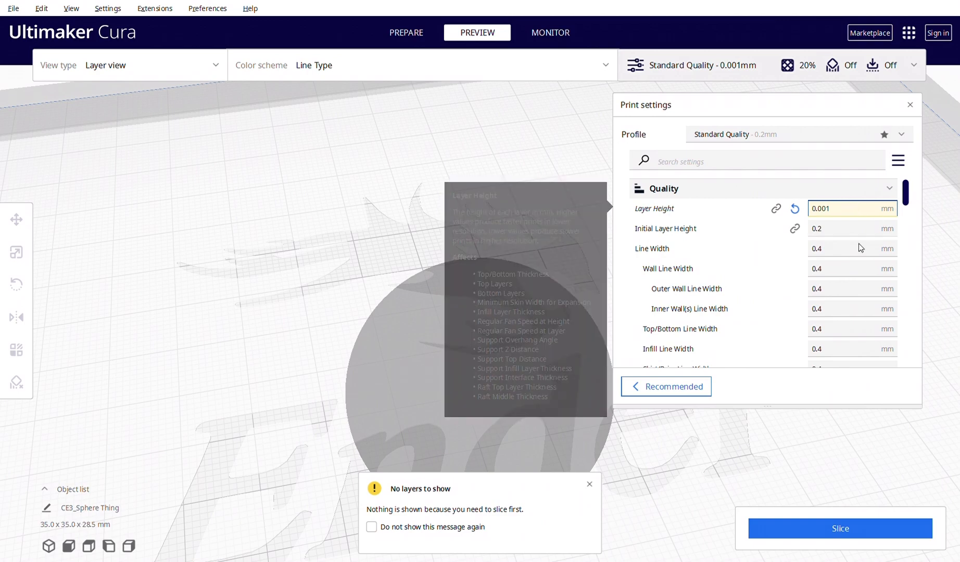
click(841, 529)
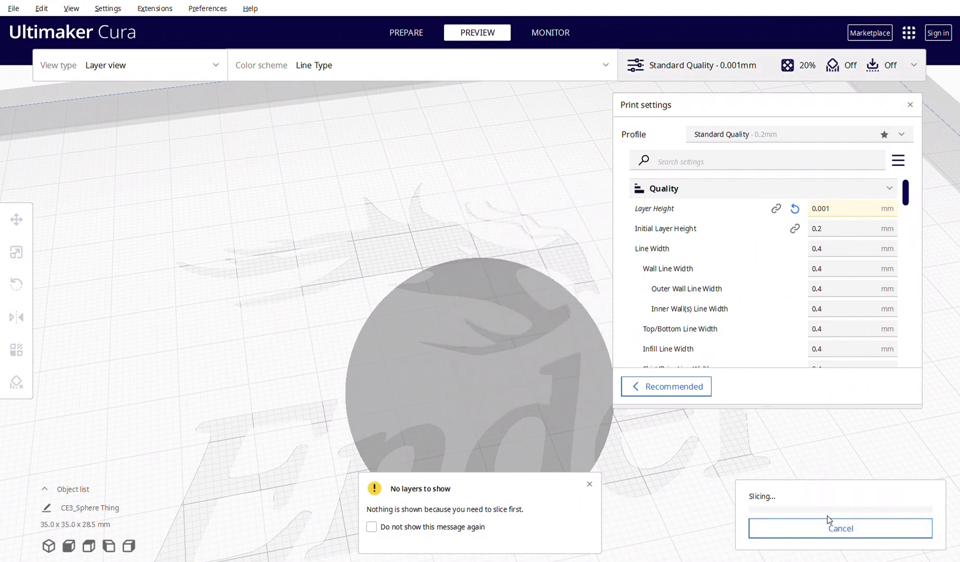
mouse_move(851, 217)
mouse_move(841, 372)
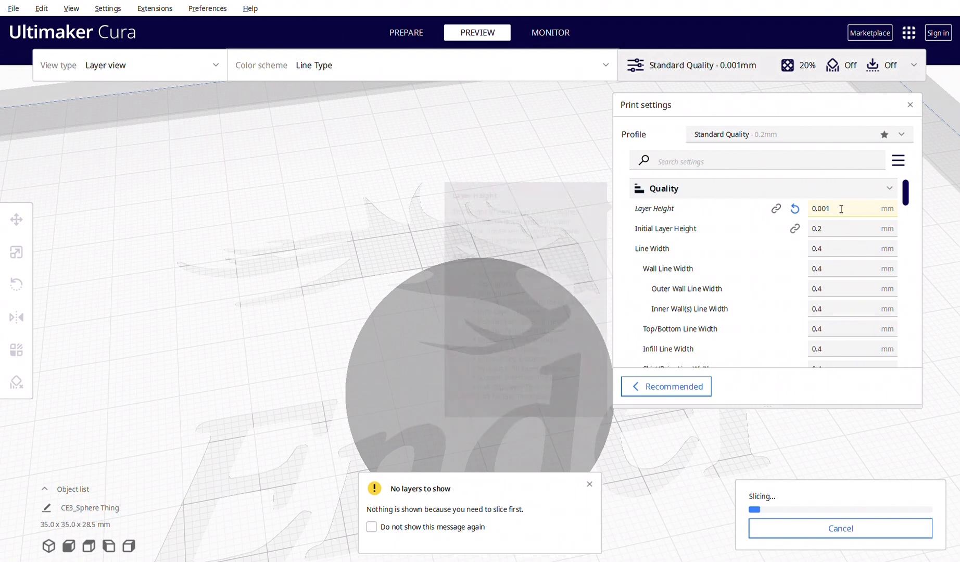
click(820, 527)
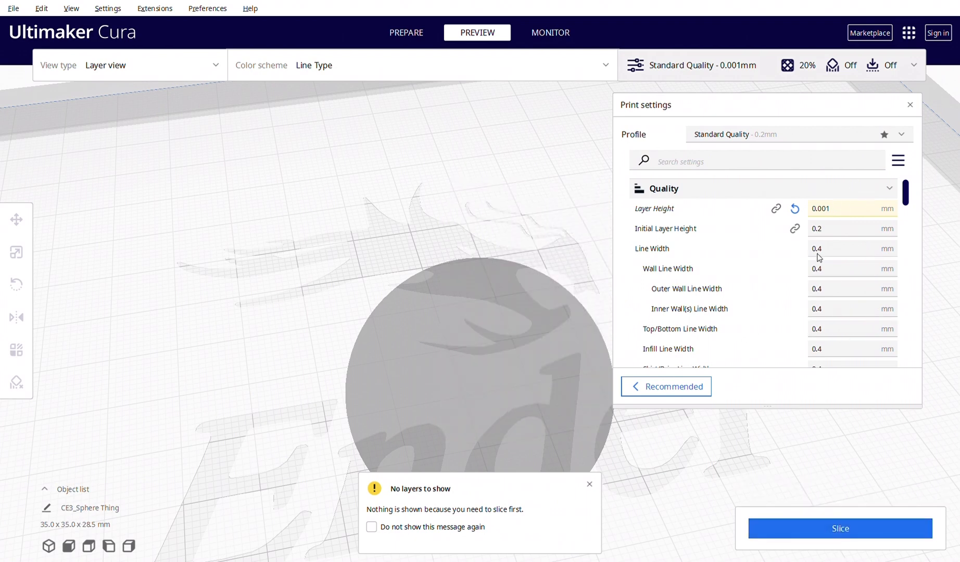
Set the layer height to 0.01 mm, reslice the sphere and inspect its surface in the layer preview.
click(846, 214)
key(BackSpace)
key(BackSpace)
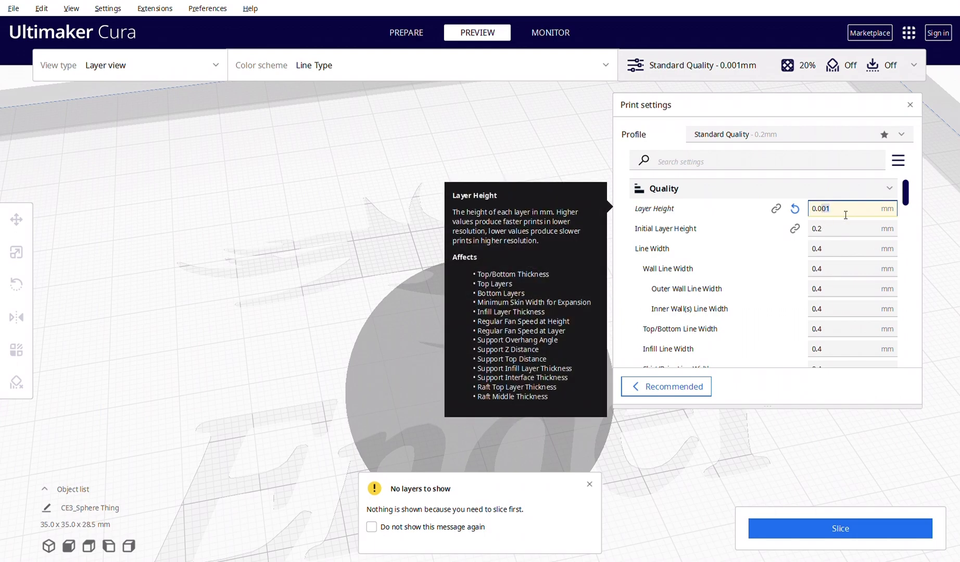
text(2)
key(BackSpace)
text(1)
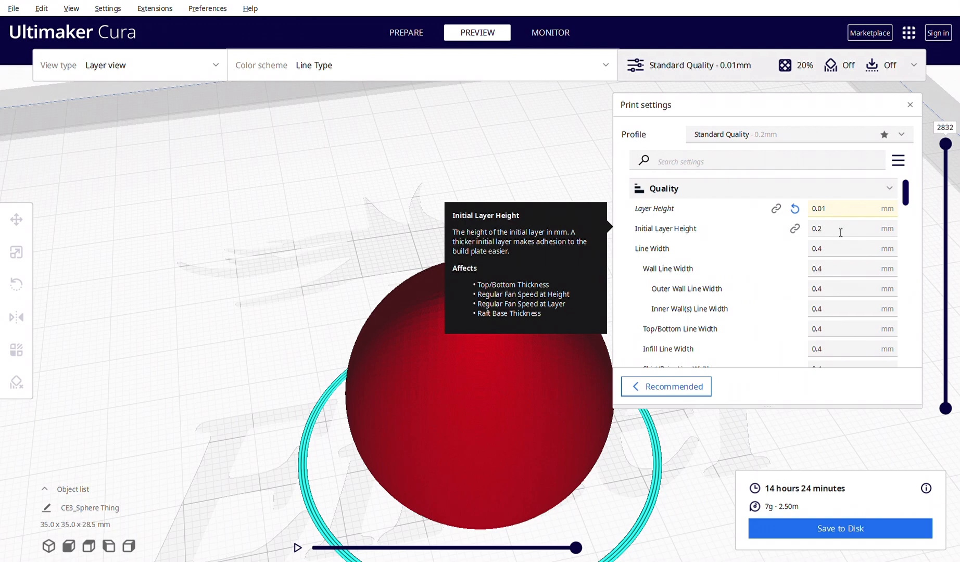
right_drag(640, 445, 643, 467)
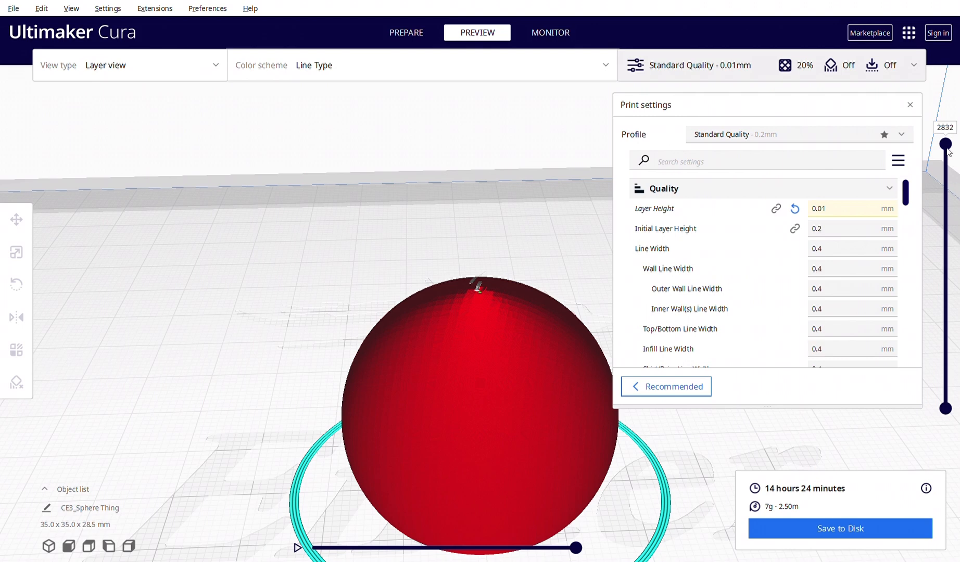
Return the layer height to 0.2 mm and reslice the sphere.
mouse_move(947, 148)
mouse_down()
mouse_move(949, 253)
mouse_move(950, 133)
mouse_up()
right_drag(455, 341, 505, 337)
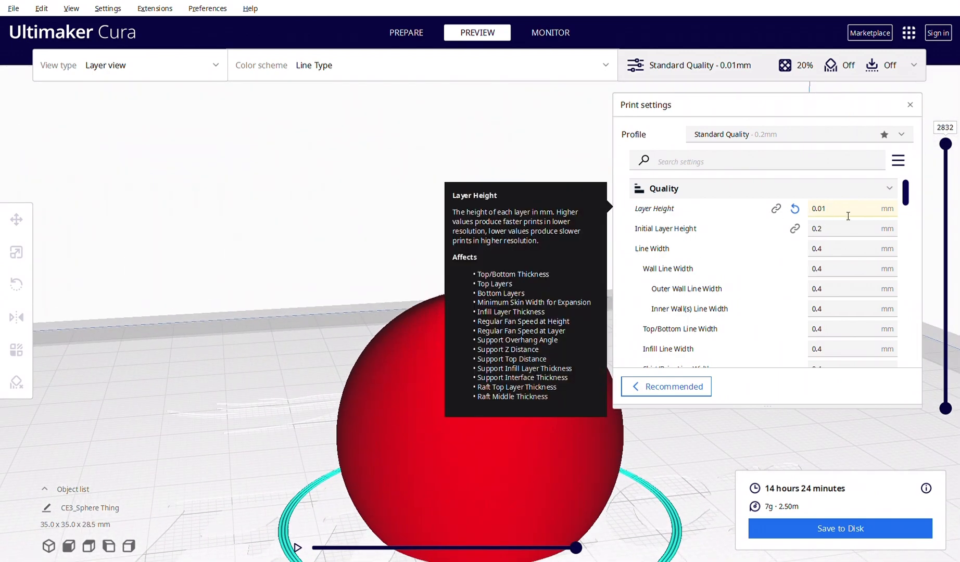
drag(819, 213, 855, 217)
text(2)
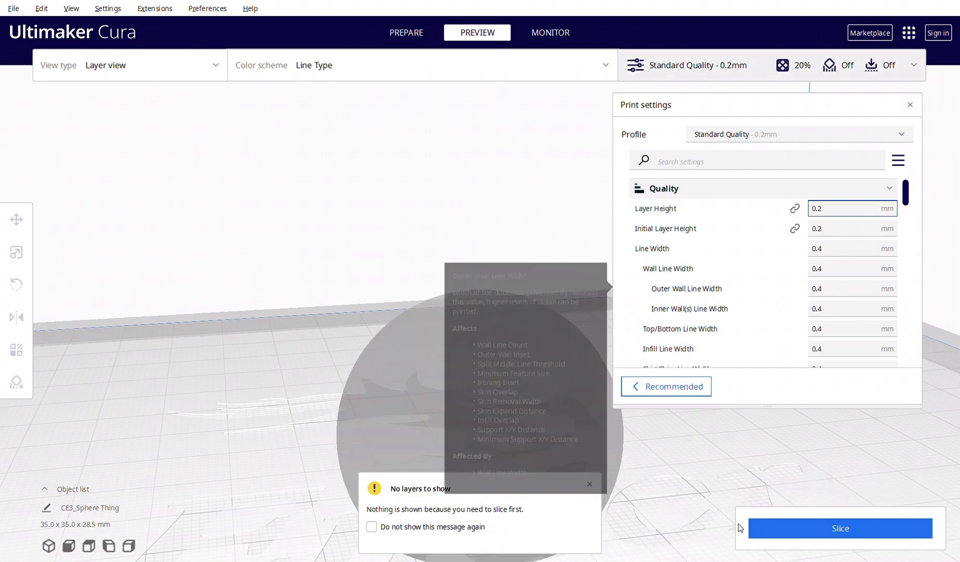
click(590, 486)
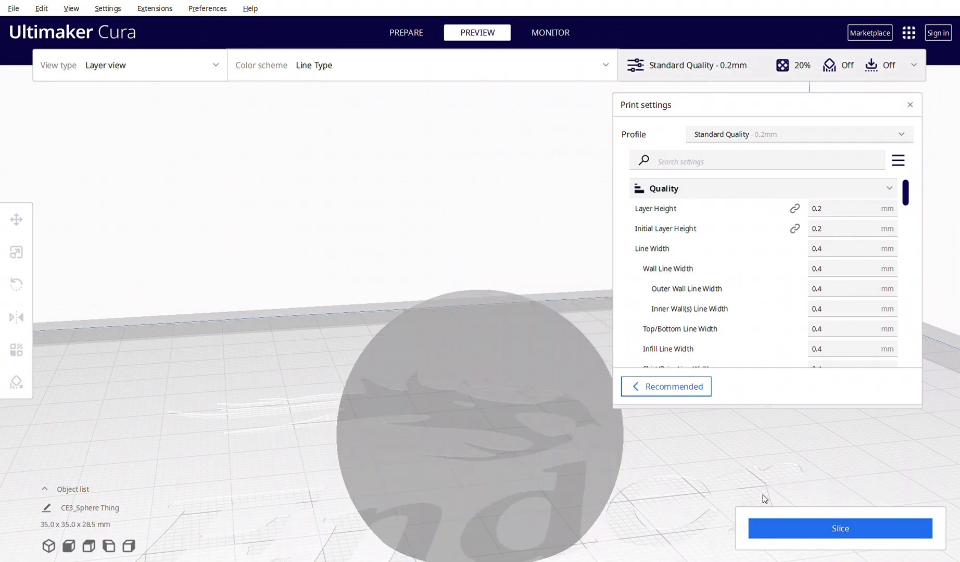
click(772, 523)
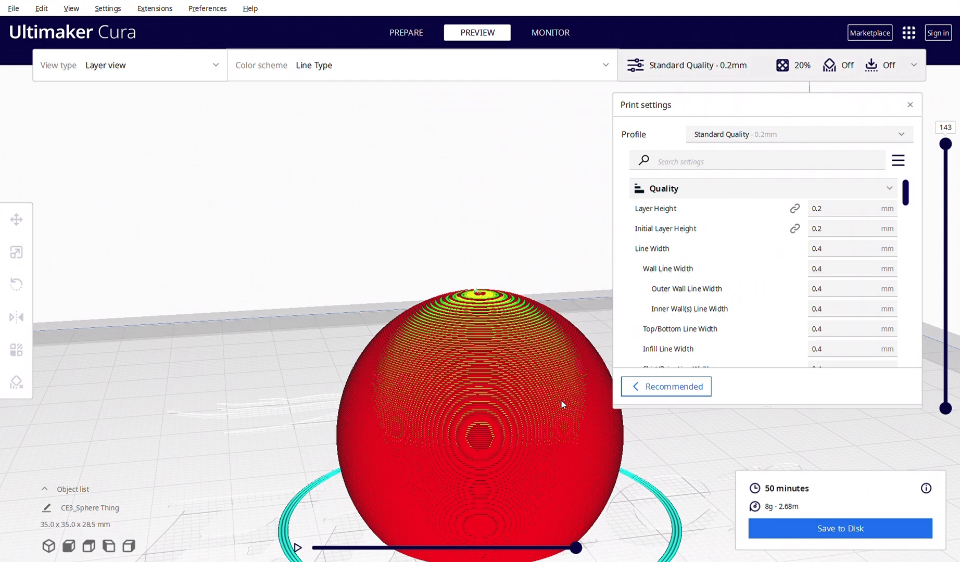
right_drag(636, 481, 595, 500)
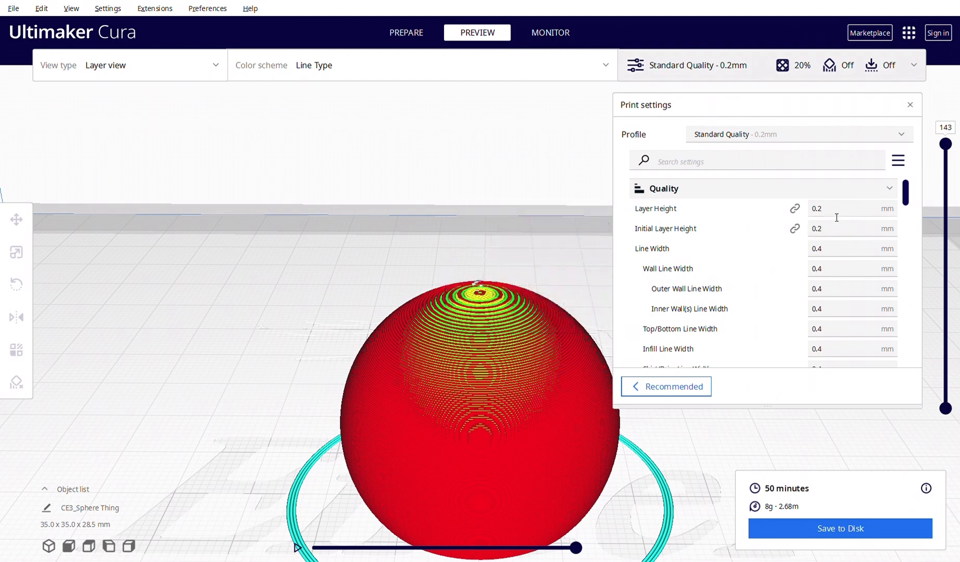
Review the layer height and line width settings, and lower the layer preview to layer 66 to expose the sphere's interior.
mouse_move(830, 217)
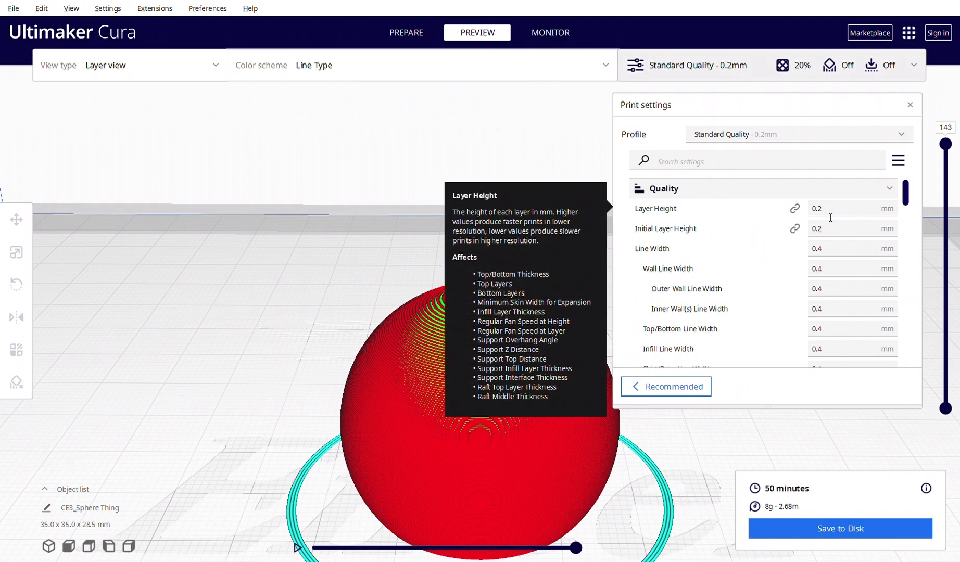
mouse_move(824, 276)
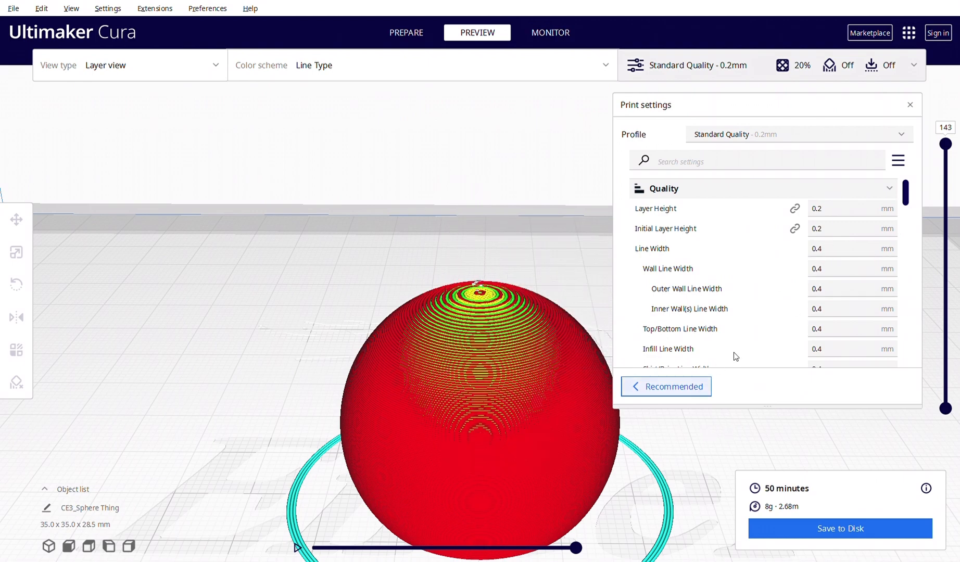
click(860, 256)
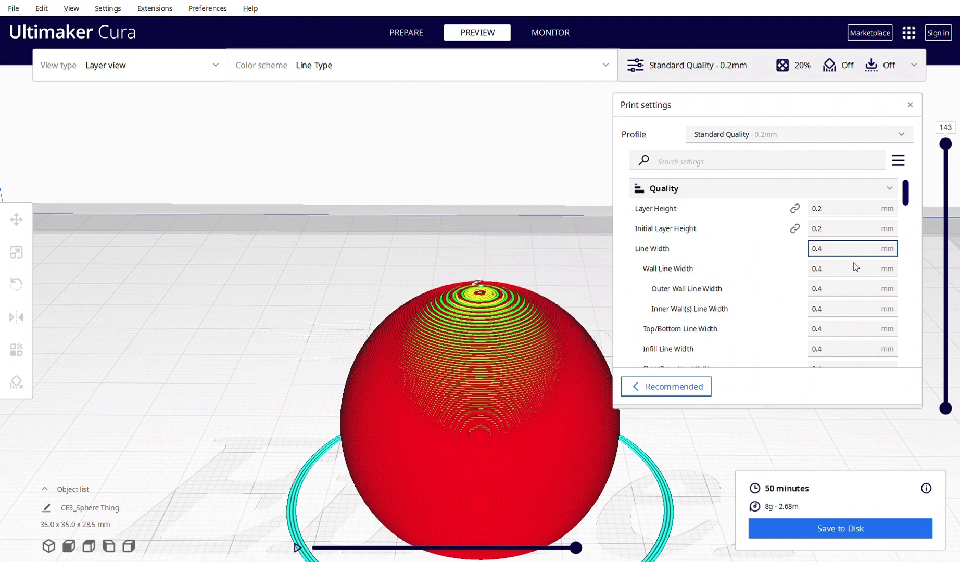
scroll(856, 265, down, 2)
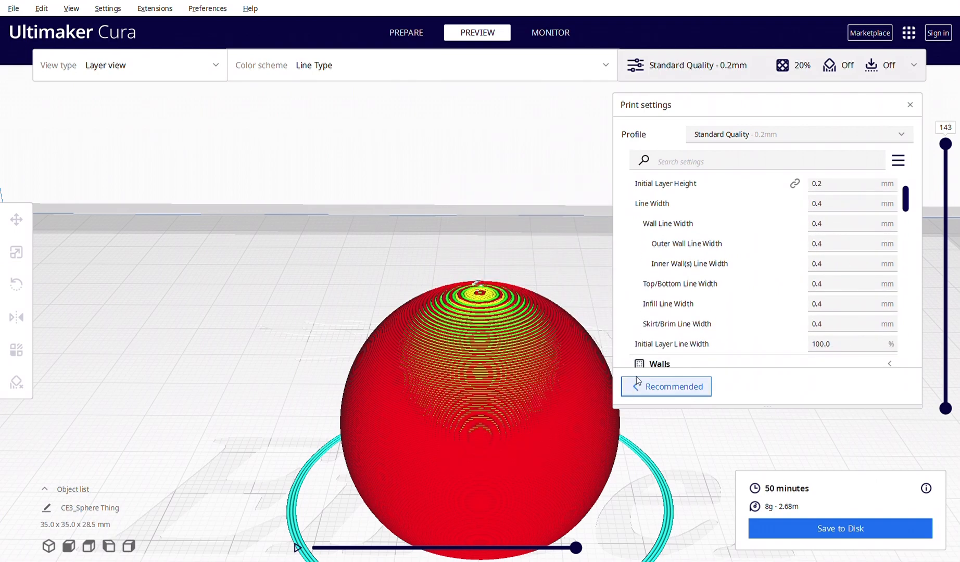
drag(945, 144, 944, 281)
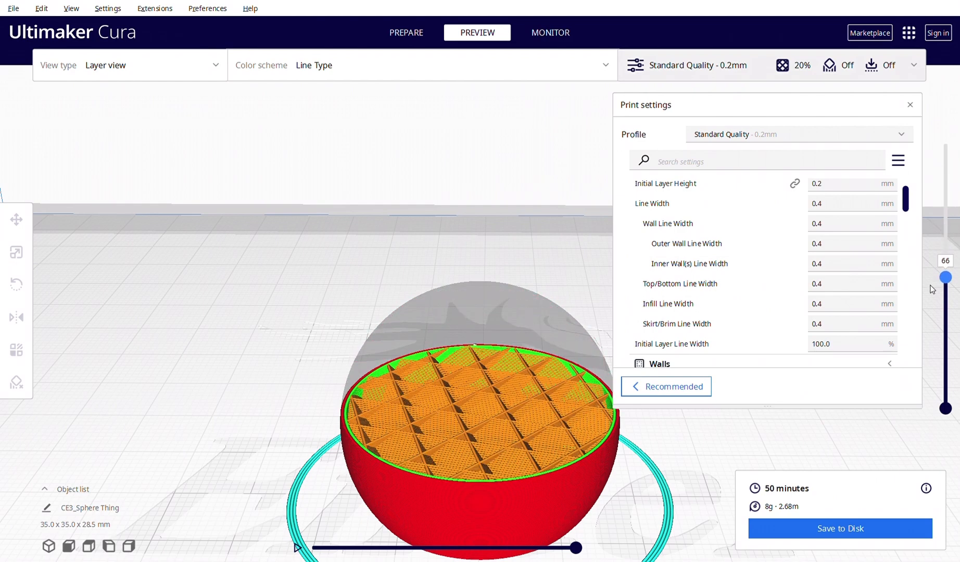
Examine the wall and infill lines of the cut-open sphere up close, comparing them with the line width settings.
right_drag(538, 405, 504, 444)
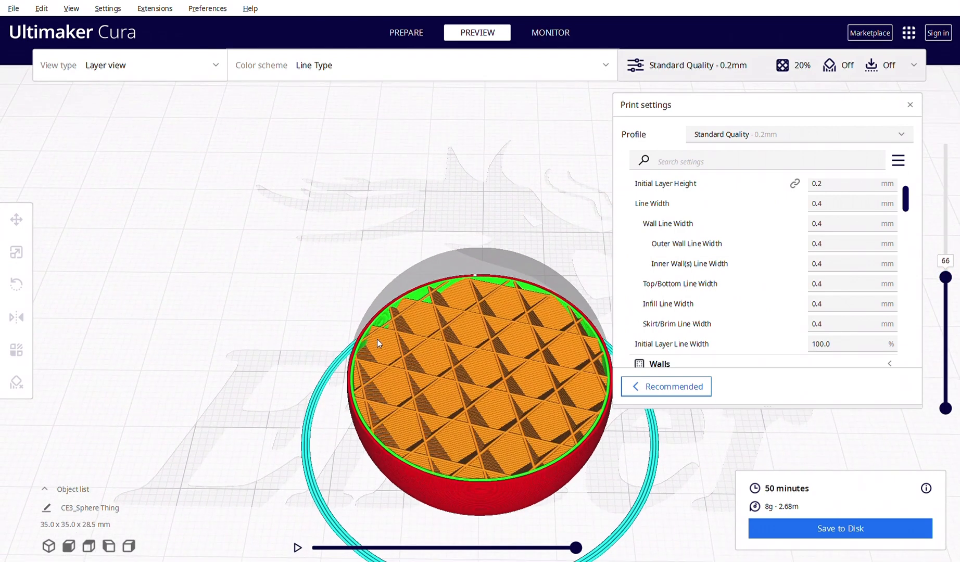
scroll(372, 334, up, 5)
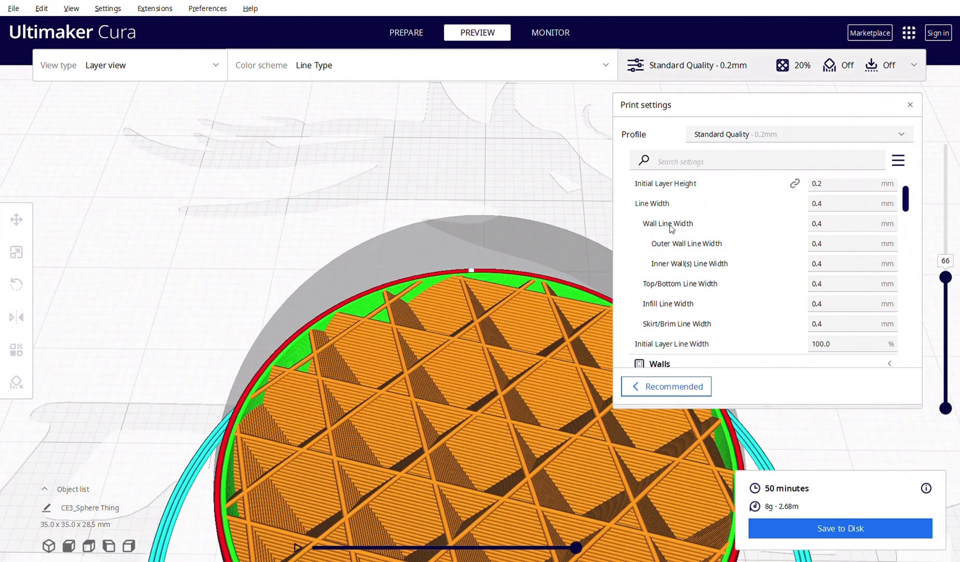
right_drag(292, 325, 282, 339)
scroll(282, 338, up, 2)
mouse_move(359, 367)
right_down()
mouse_move(379, 391)
mouse_move(374, 373)
right_up()
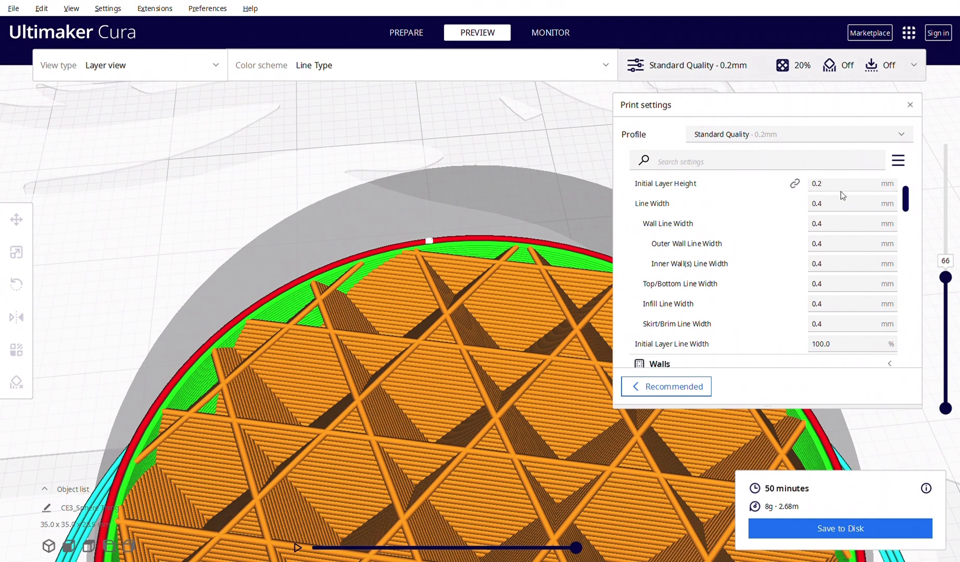
mouse_move(842, 206)
mouse_move(826, 211)
right_drag(381, 381, 386, 361)
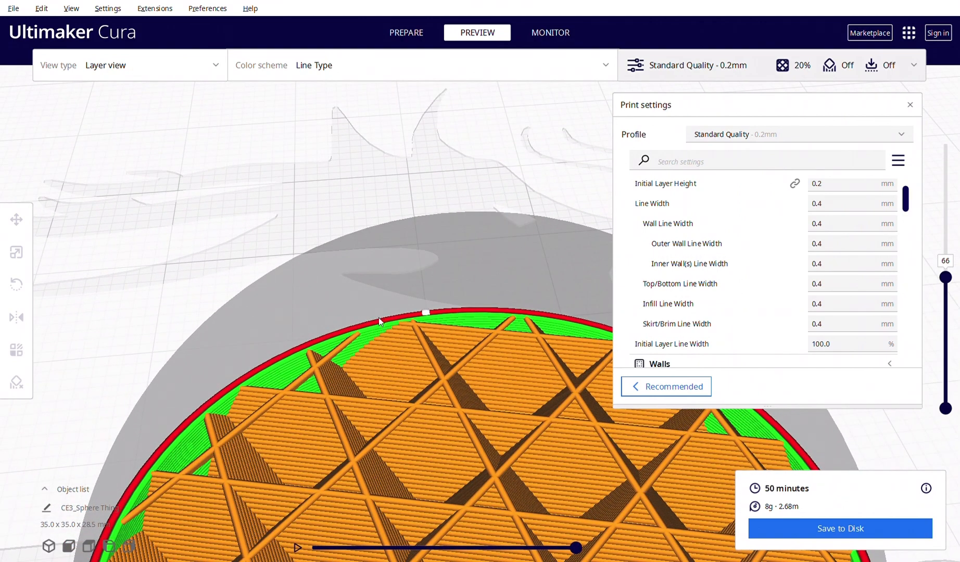
right_drag(379, 317, 424, 345)
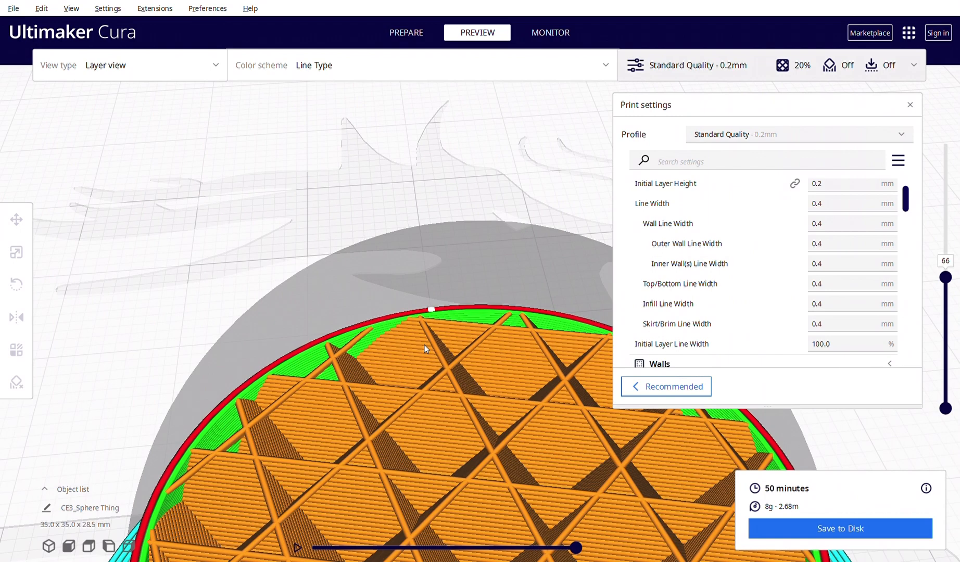
Set the overall line width to 0.3 mm, reslice the sphere and inspect its wall and infill lines.
click(827, 208)
key(BackSpace)
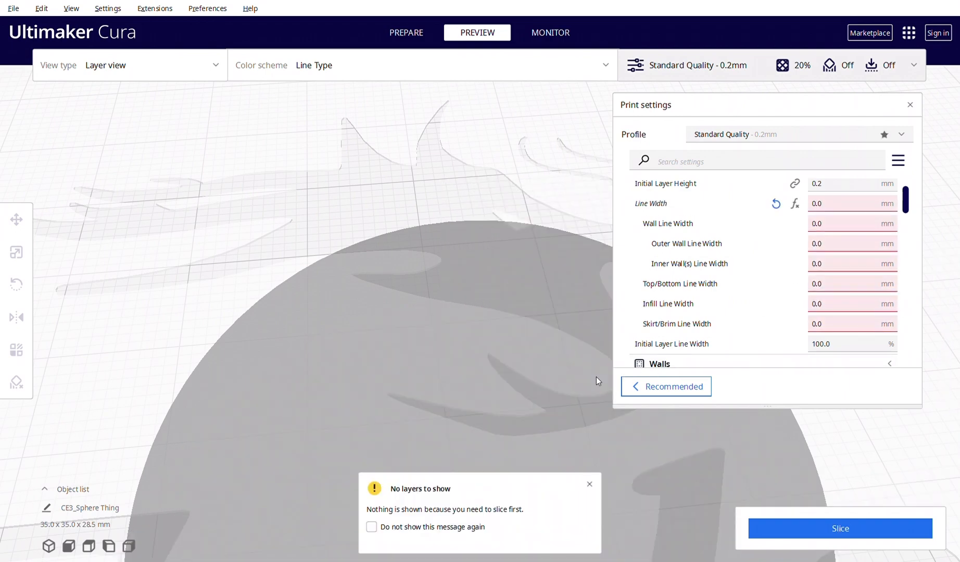
click(836, 208)
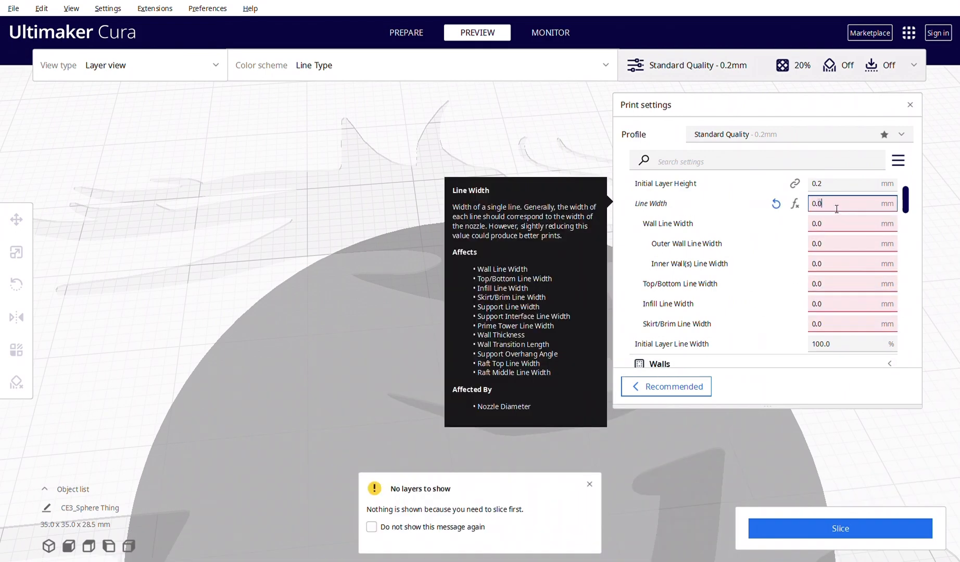
text(3)
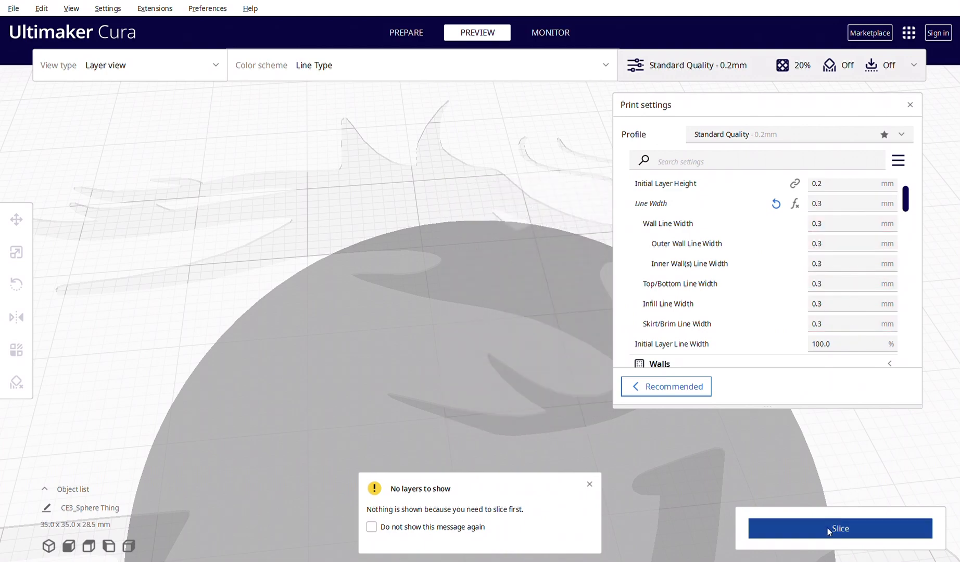
click(781, 529)
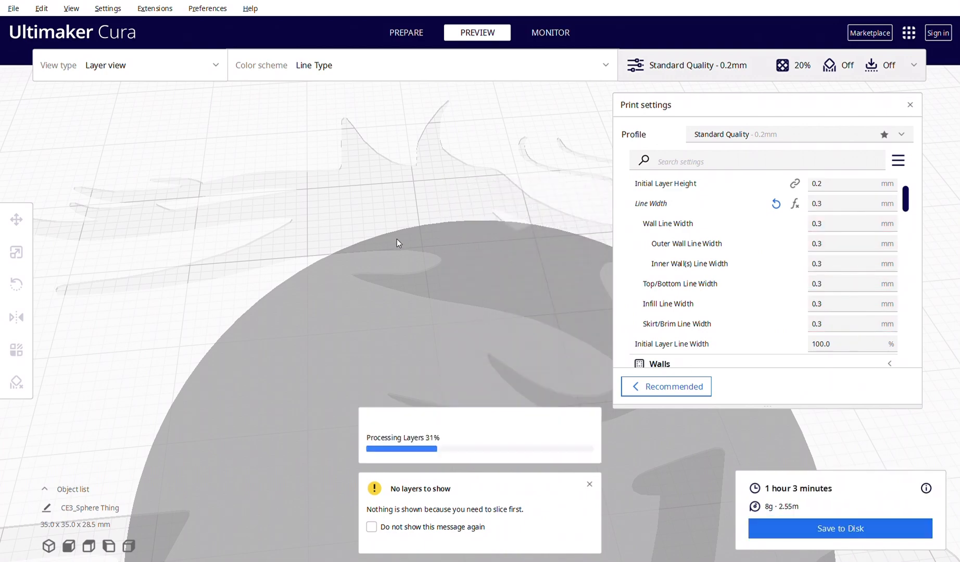
scroll(354, 374, up, 3)
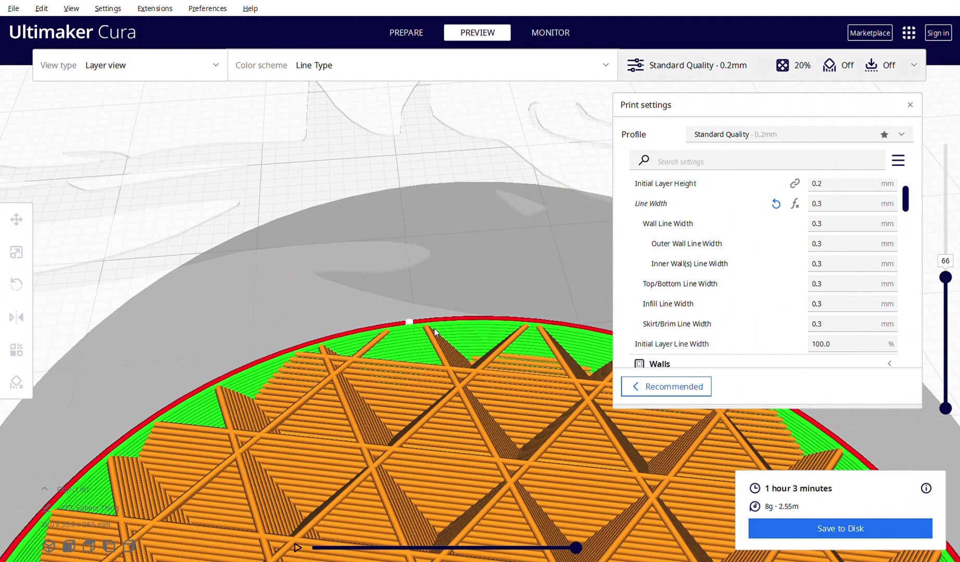
right_drag(439, 333, 438, 361)
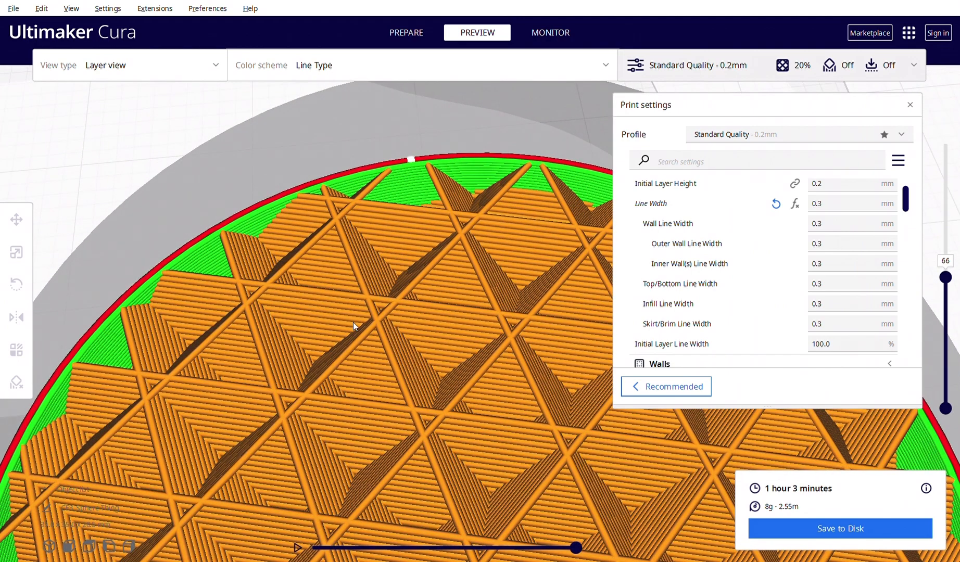
Set the wall line width to 0.4 mm and slice the sphere again.
mouse_move(806, 209)
key(BackSpace)
text(0)
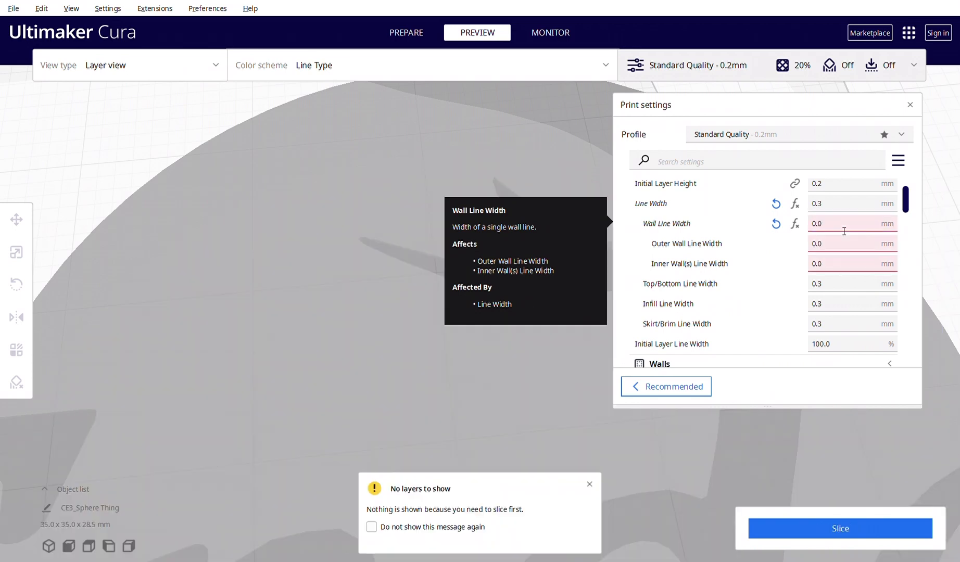
key(BackSpace)
text(4)
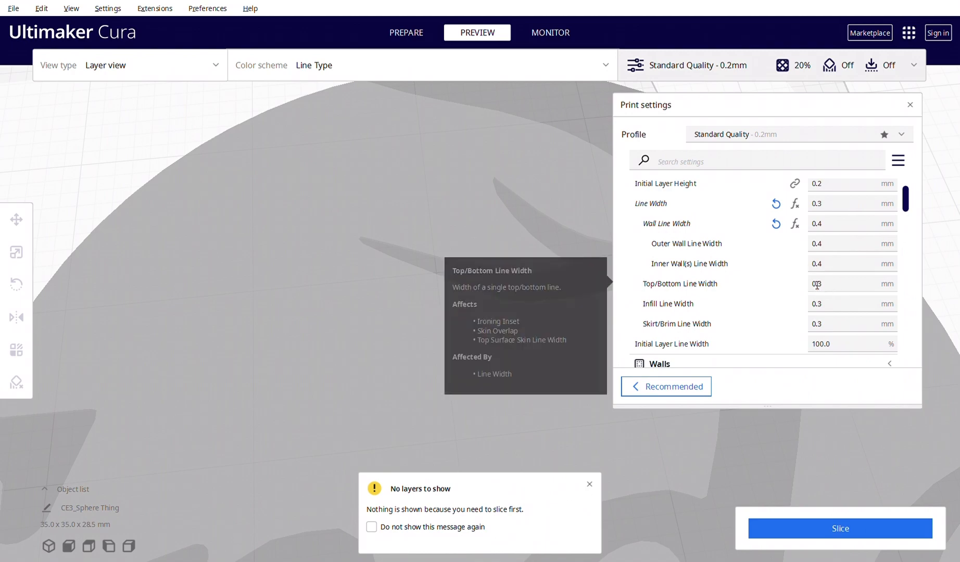
click(839, 520)
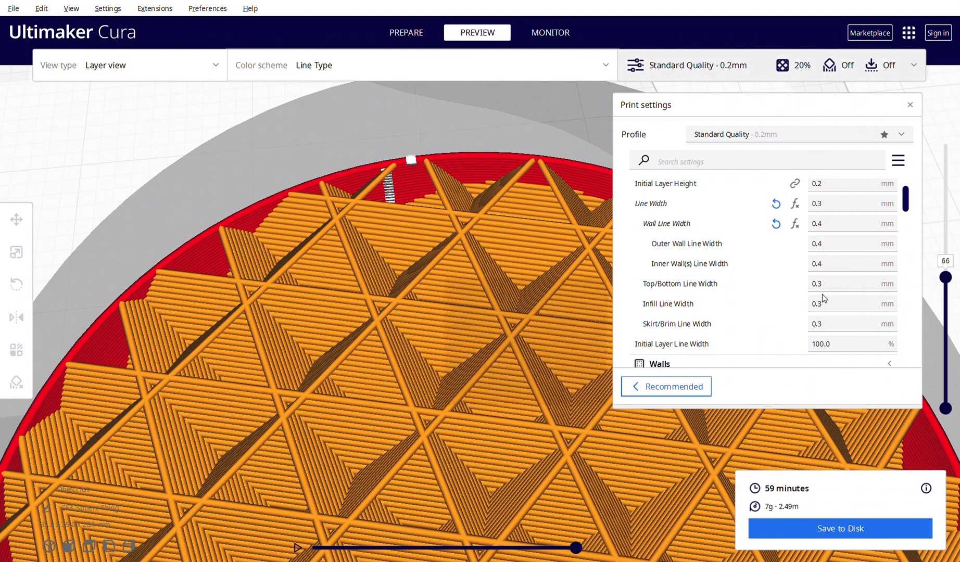
Set the top/bottom, infill and skirt/brim line widths to 0.4 mm each.
scroll(822, 294, down, 2)
click(828, 245)
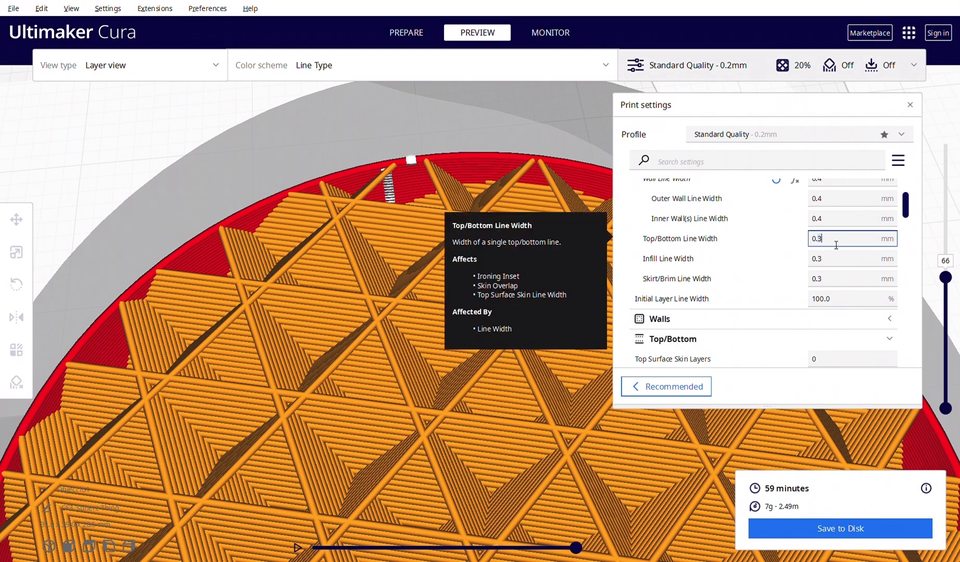
key(BackSpace)
text(4)
click(827, 259)
key(BackSpace)
text(4)
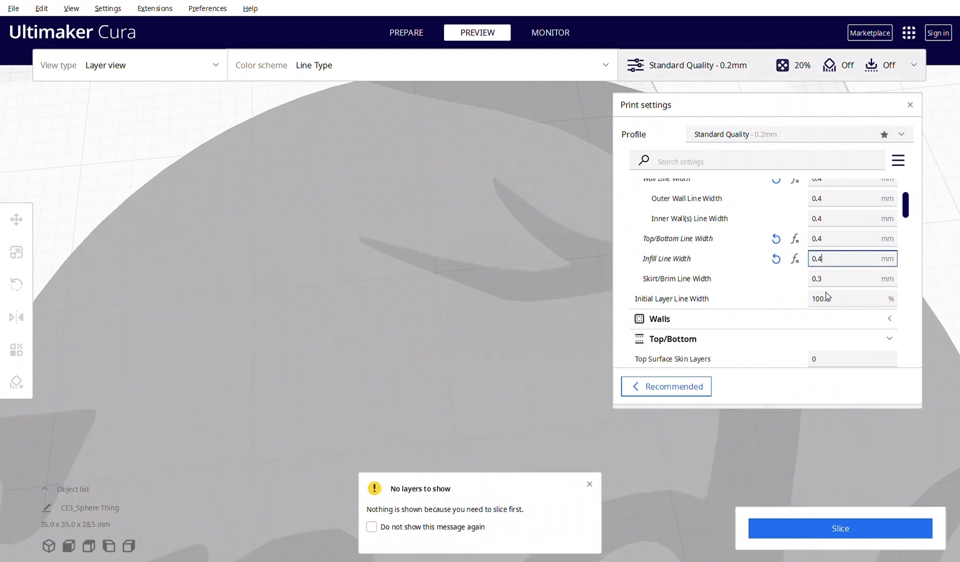
click(825, 282)
key(BackSpace)
text(4)
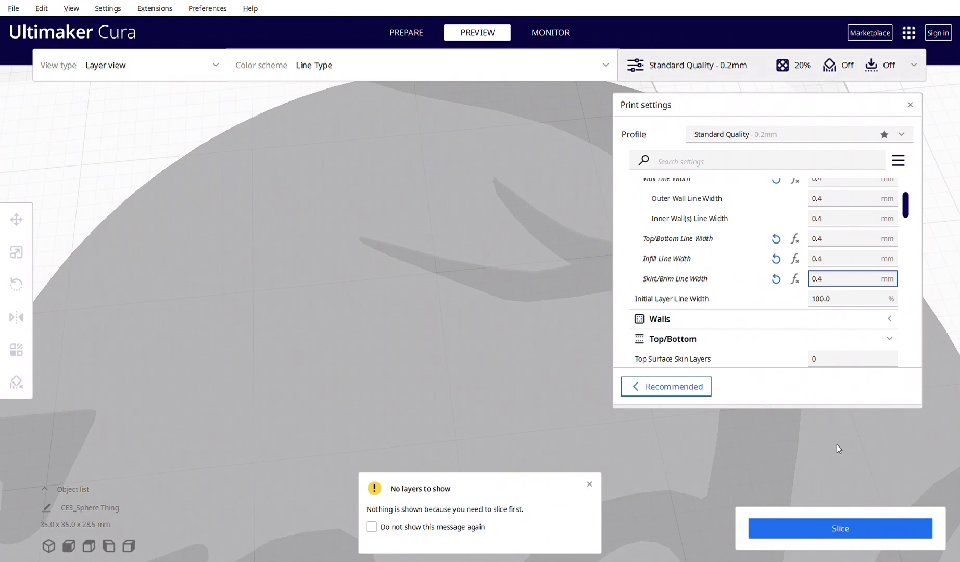
Reslice the sphere with the new line widths and examine the infill lines at layer 66.
click(848, 521)
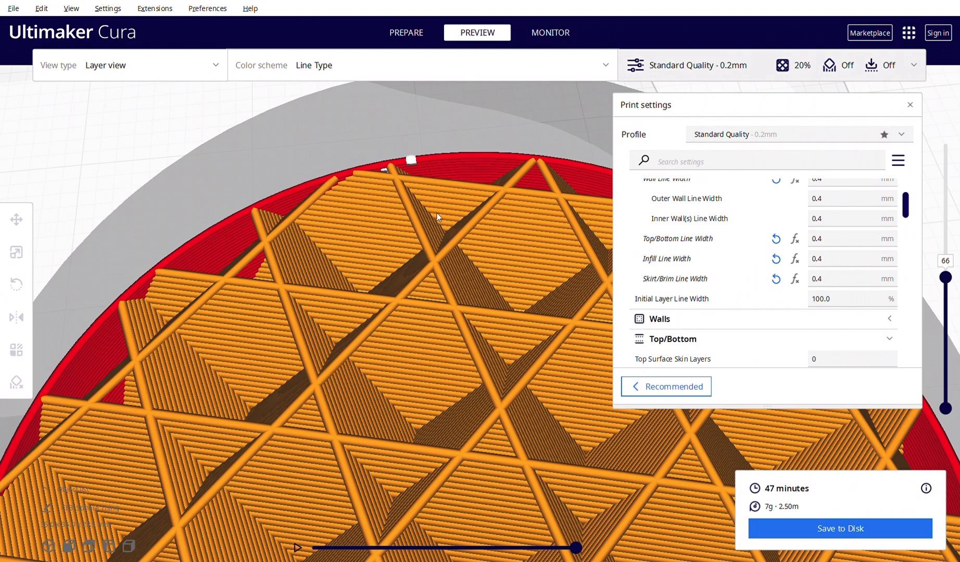
scroll(402, 186, down, 5)
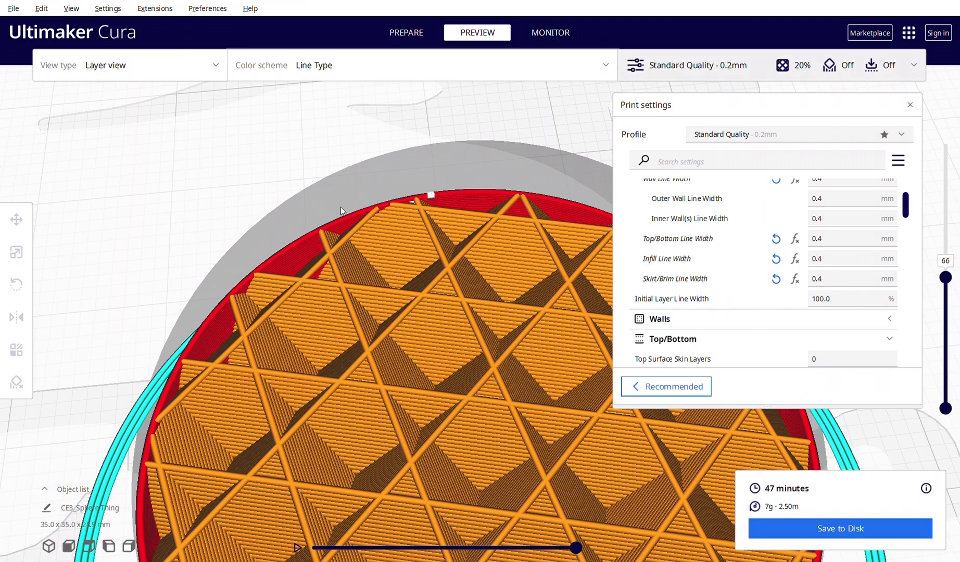
scroll(430, 194, up, 6)
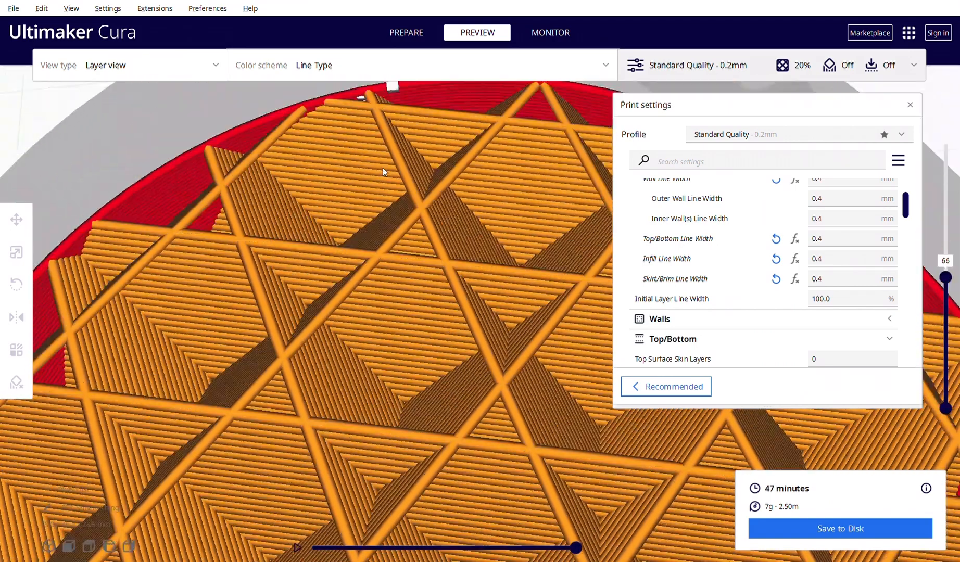
right_drag(383, 168, 382, 159)
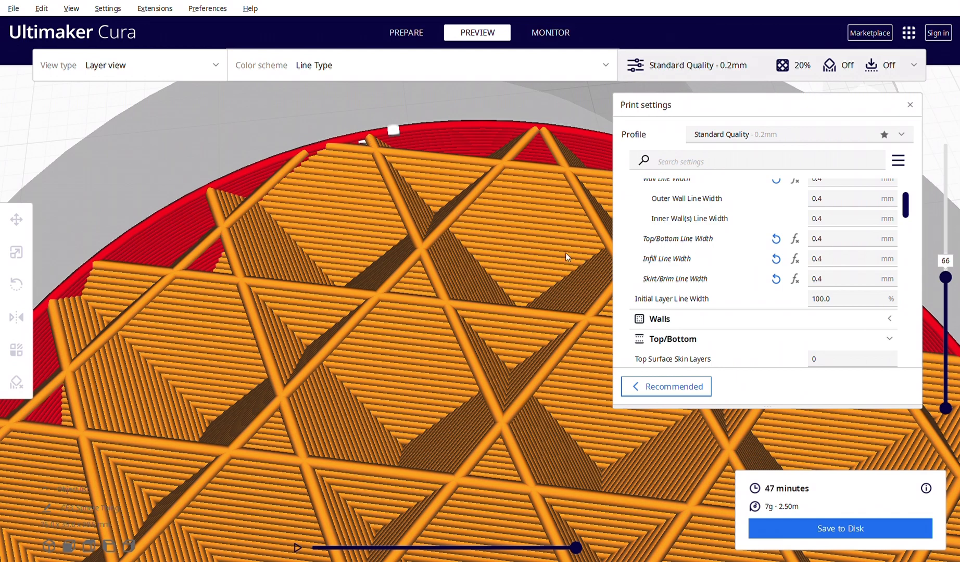
Set the overall line width to 0.4 mm and reslice the sphere.
scroll(847, 293, down, 2)
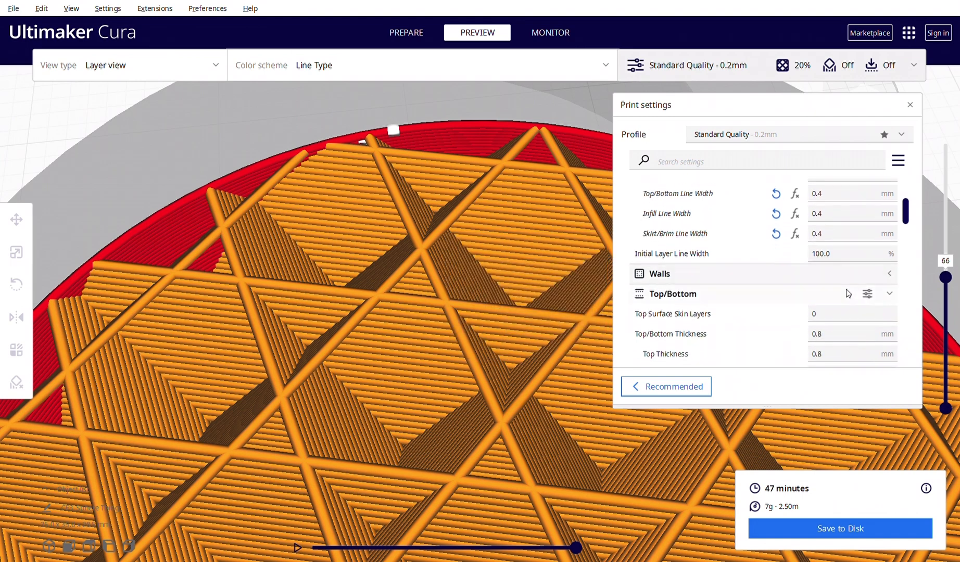
click(849, 259)
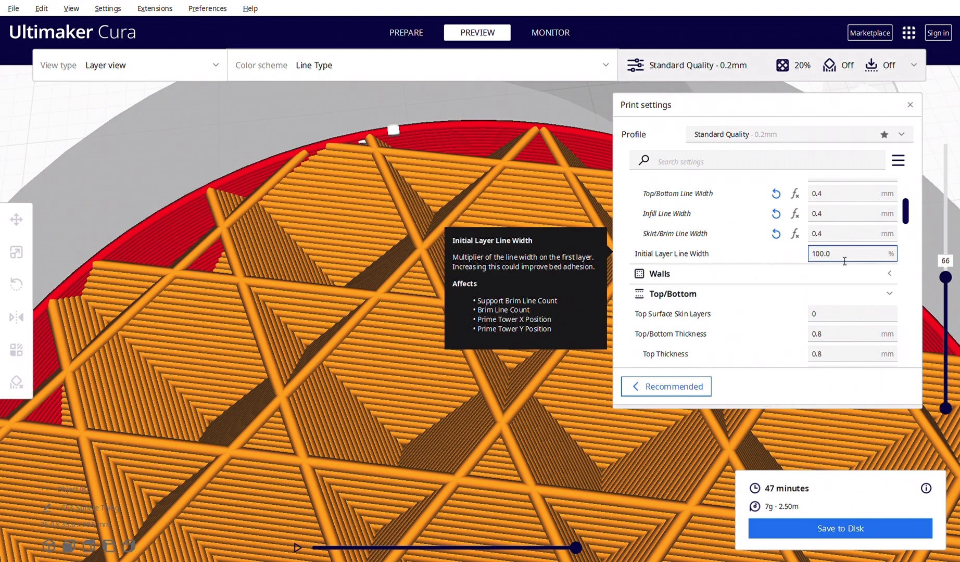
scroll(844, 262, up, 5)
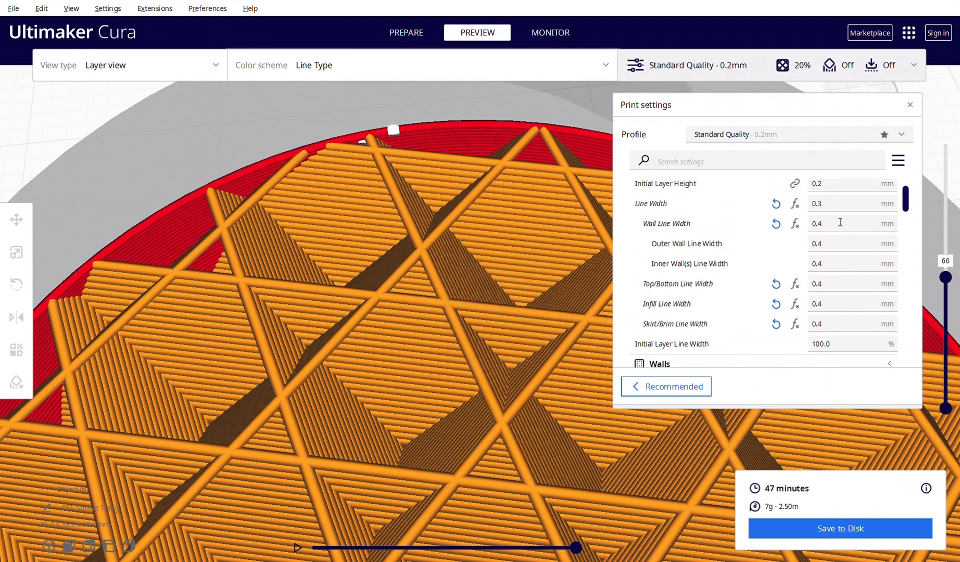
click(842, 206)
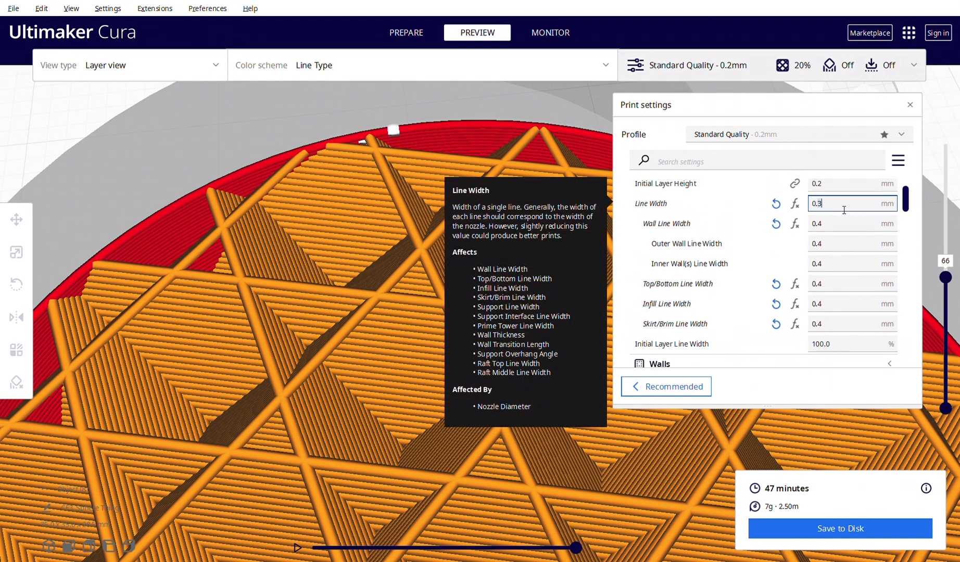
key(BackSpace)
text(4)
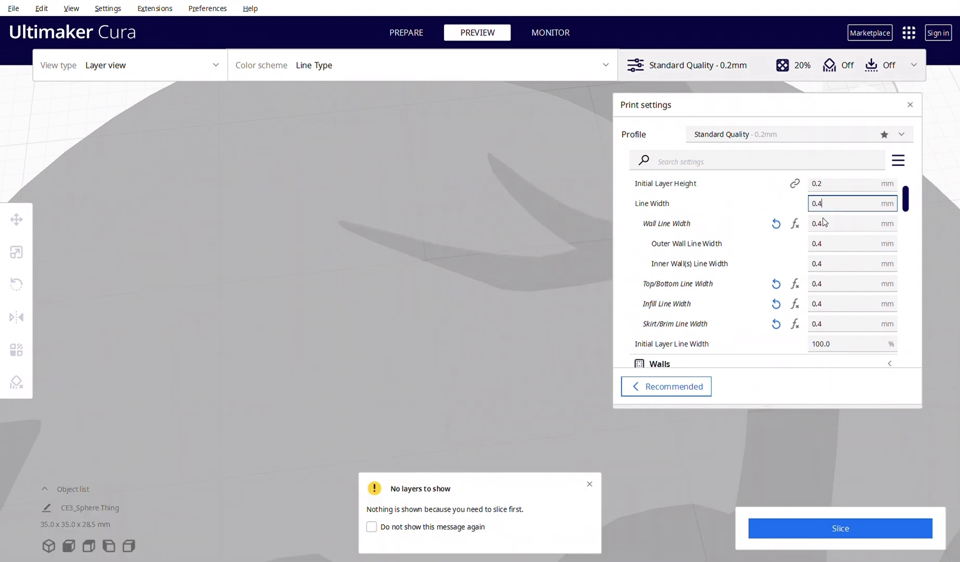
click(844, 532)
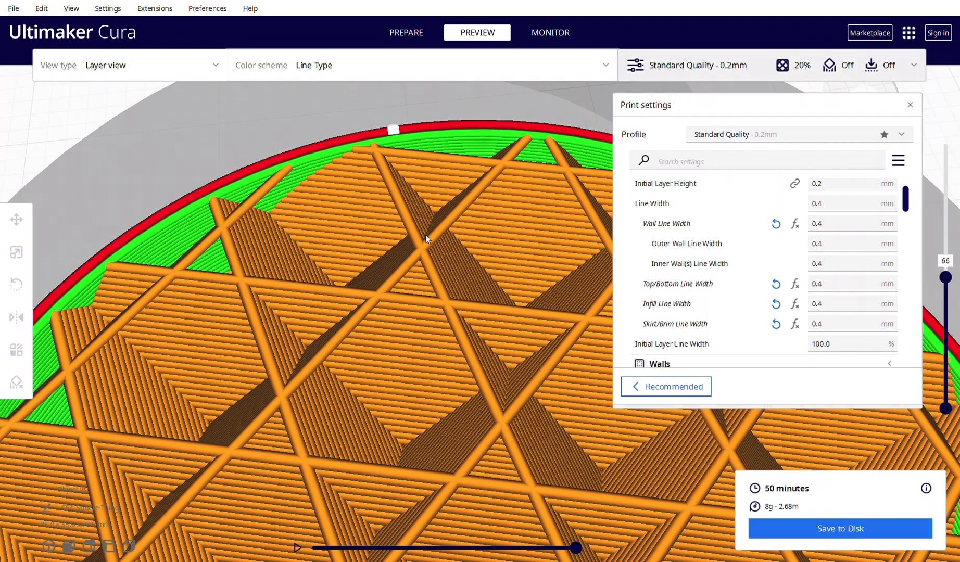
Lower the layer preview to layer 1 and examine the sphere's first layer and the surrounding skirt.
scroll(456, 397, down, 5)
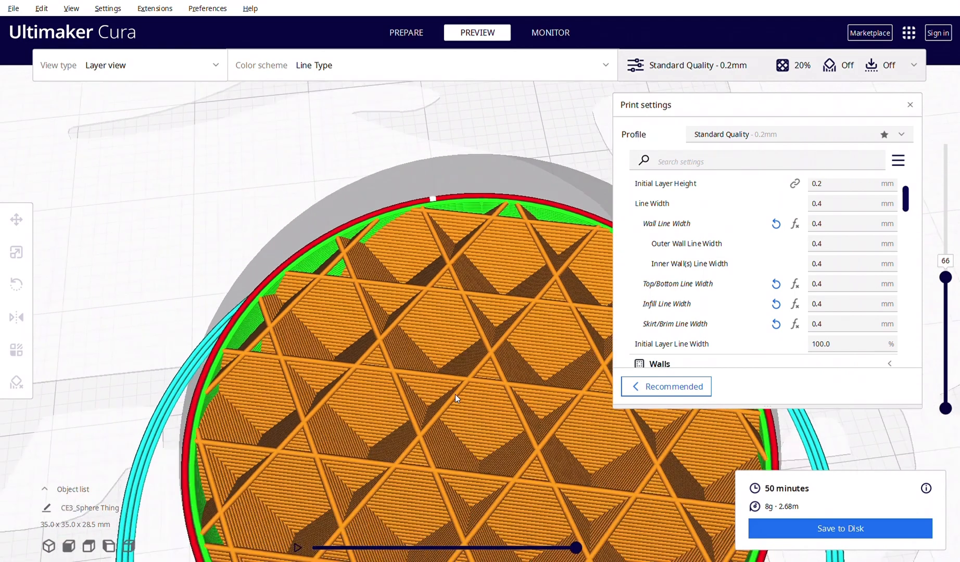
right_drag(514, 424, 519, 392)
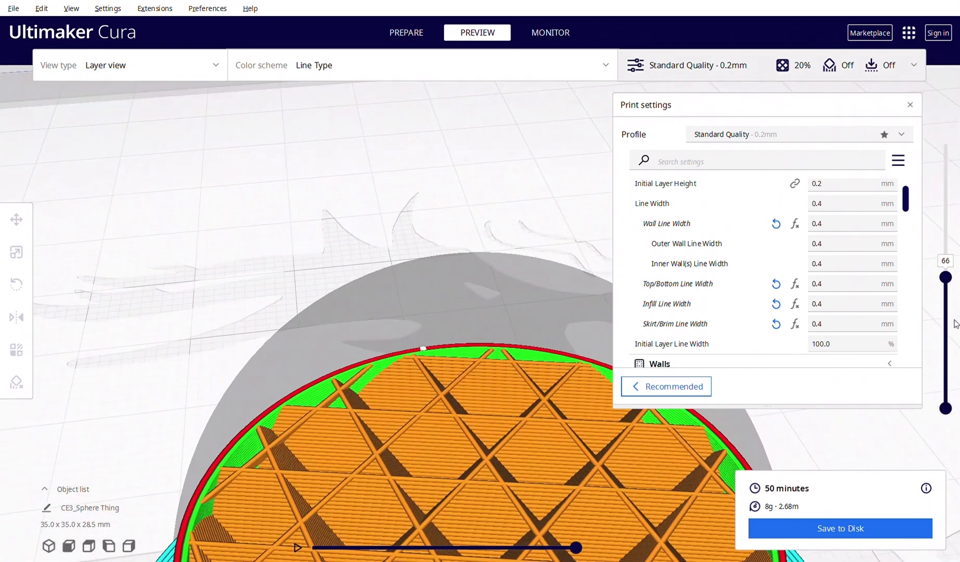
drag(949, 284, 948, 392)
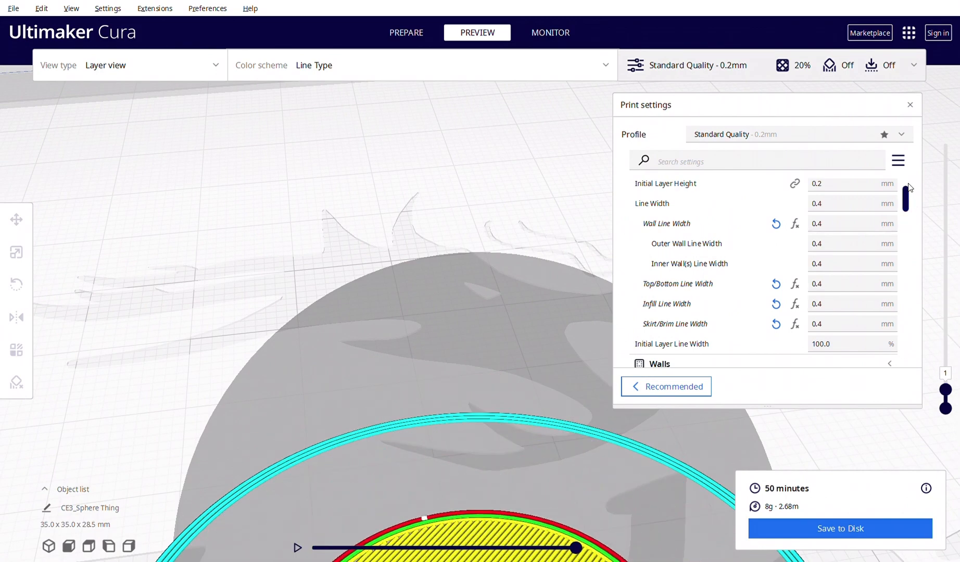
mouse_move(839, 211)
scroll(907, 197, up, 2)
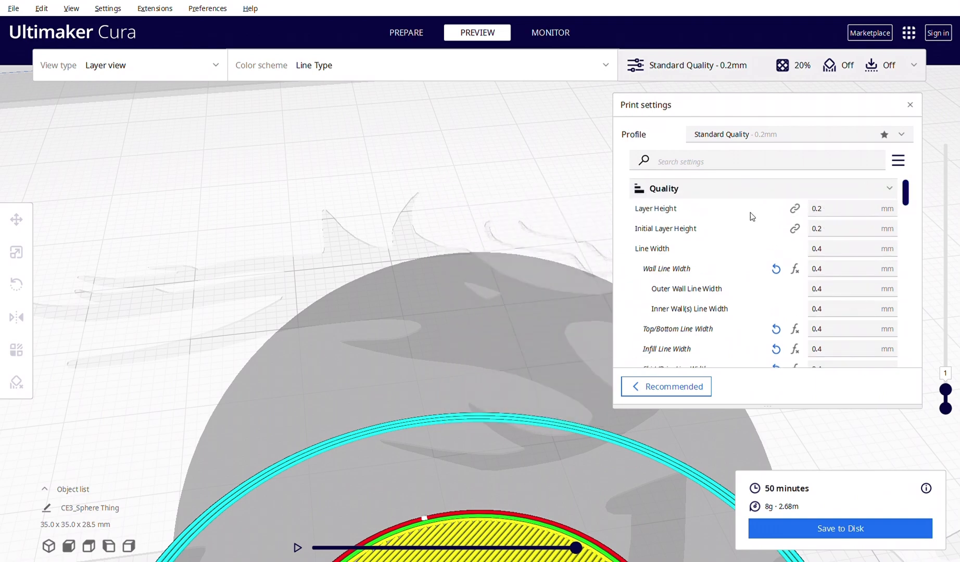
scroll(291, 315, down, 1)
scroll(290, 314, down, 1)
scroll(302, 315, down, 1)
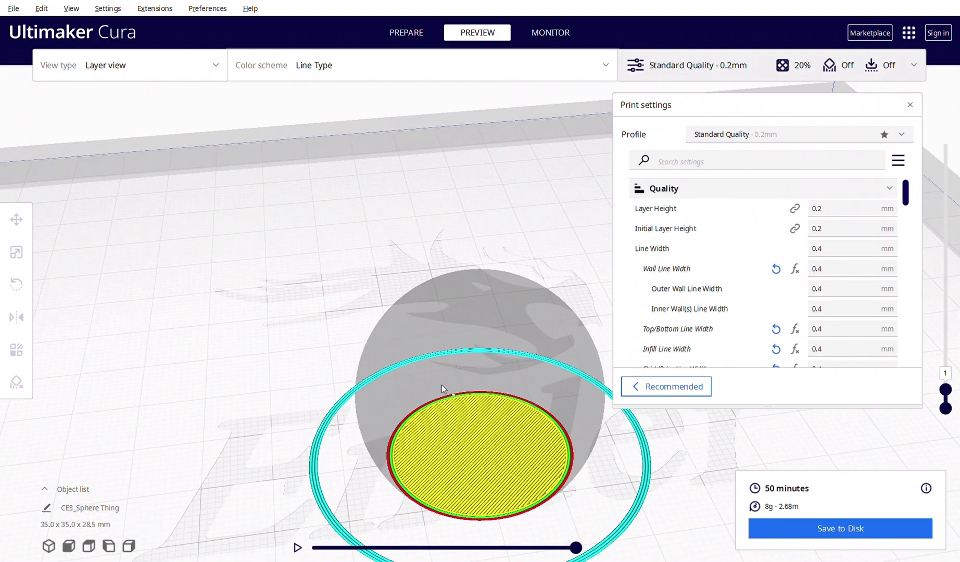
scroll(578, 506, up, 1)
right_drag(574, 499, 534, 521)
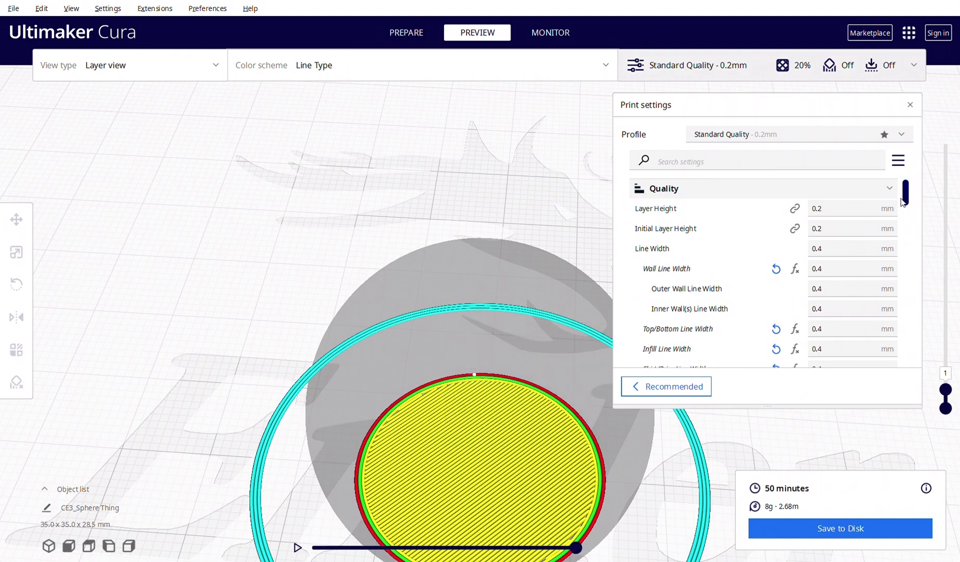
Review the Quality settings from layer height through initial layer line width.
scroll(906, 212, down, 3)
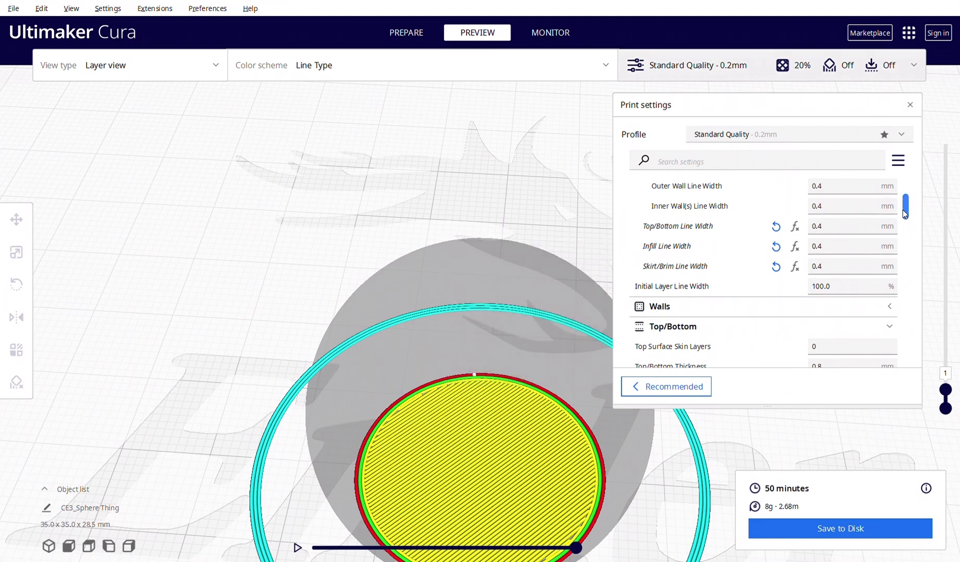
scroll(903, 210, up, 1)
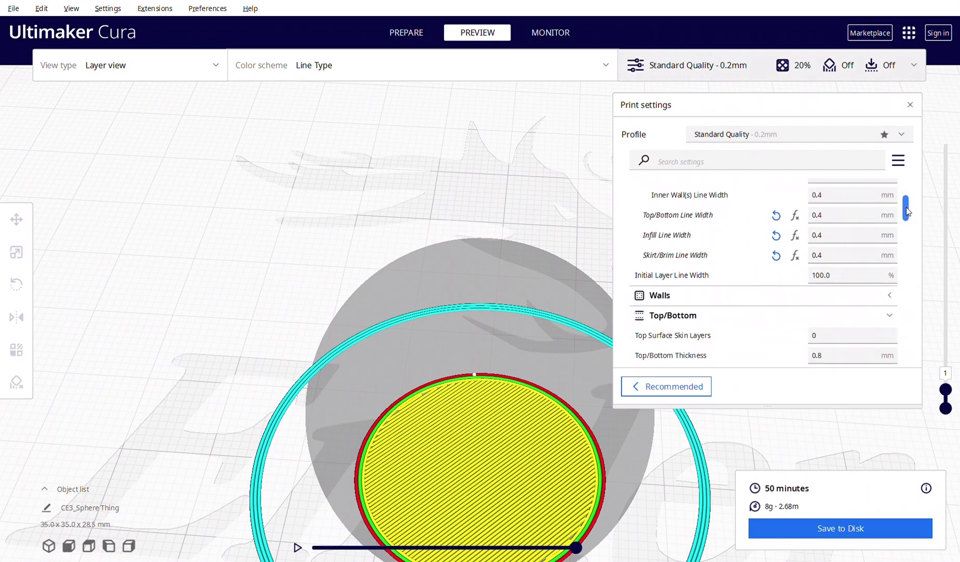
scroll(910, 196, up, 5)
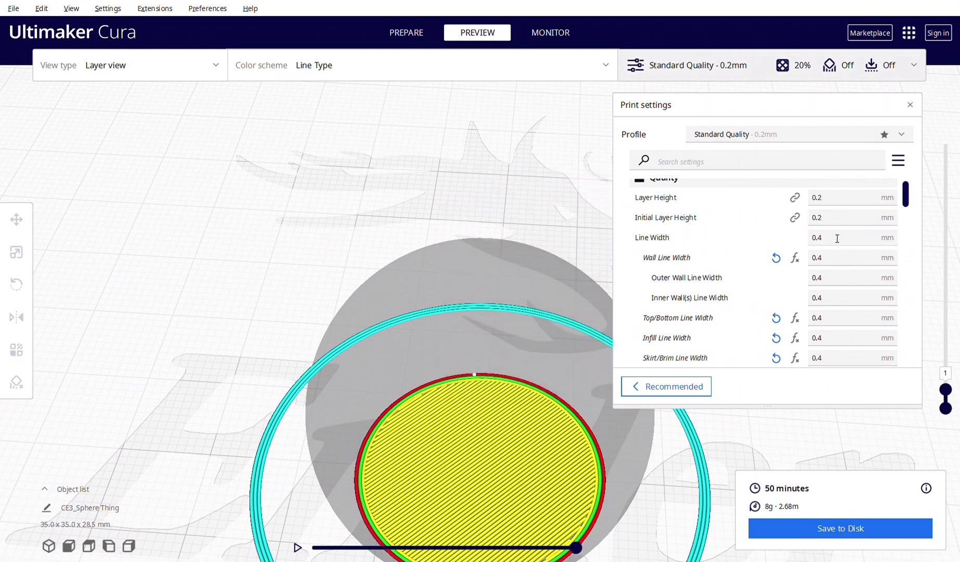
mouse_move(909, 194)
mouse_down()
mouse_move(907, 206)
mouse_move(908, 198)
mouse_up()
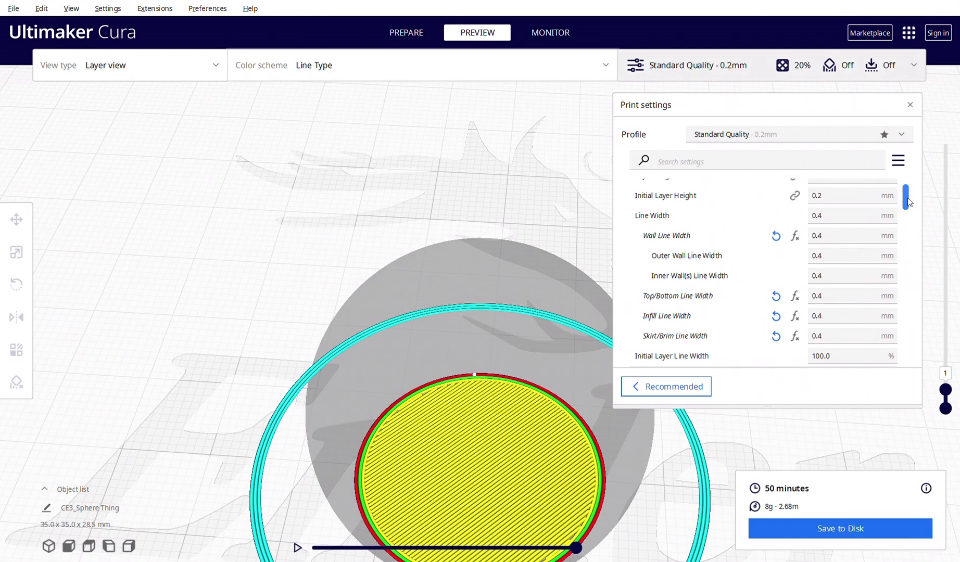
drag(909, 202, 908, 207)
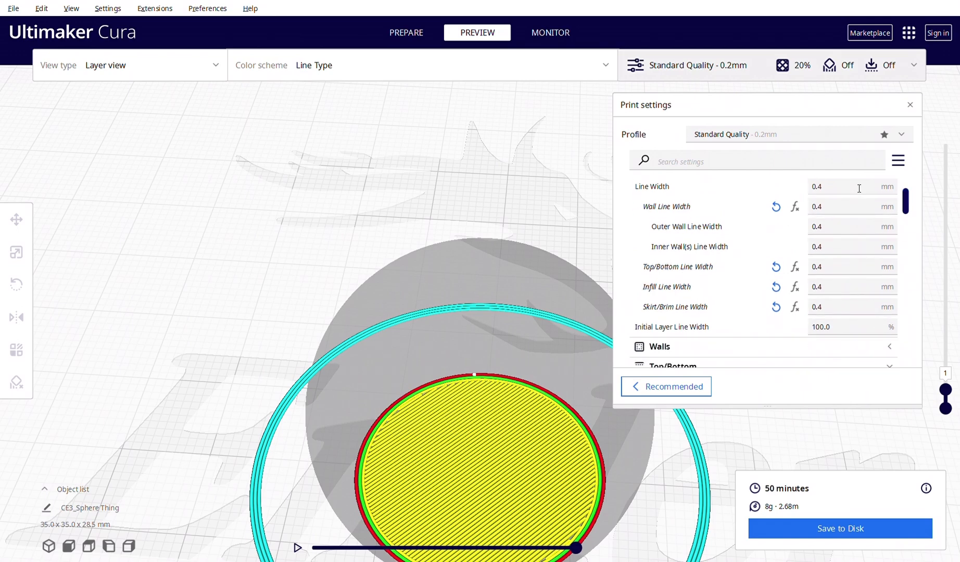